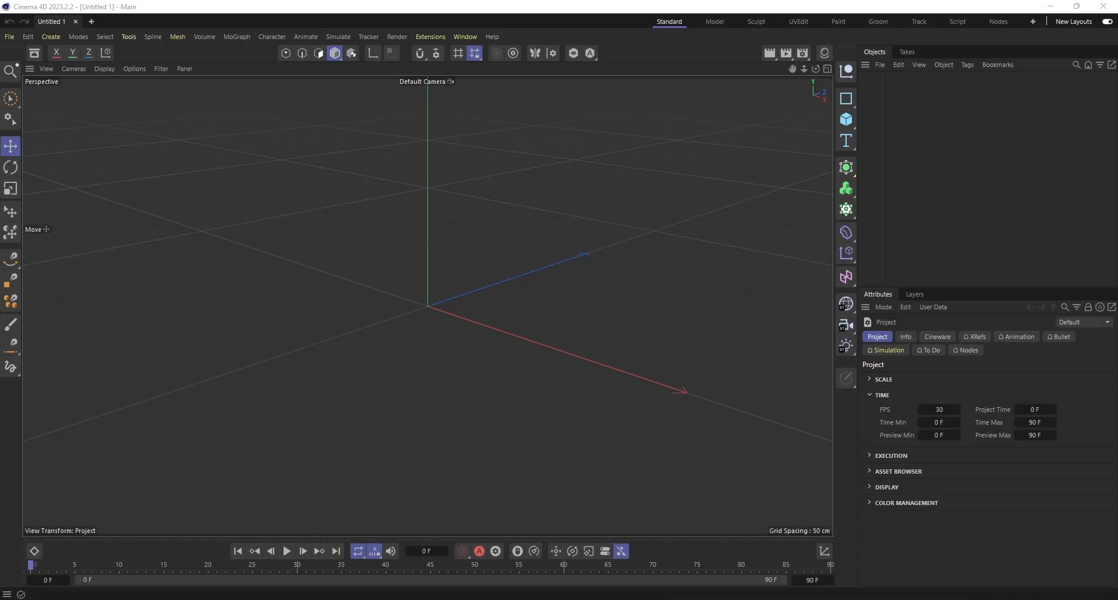
Add a Lathe generator to the scene and leave it deselected.
left_click(848, 169)
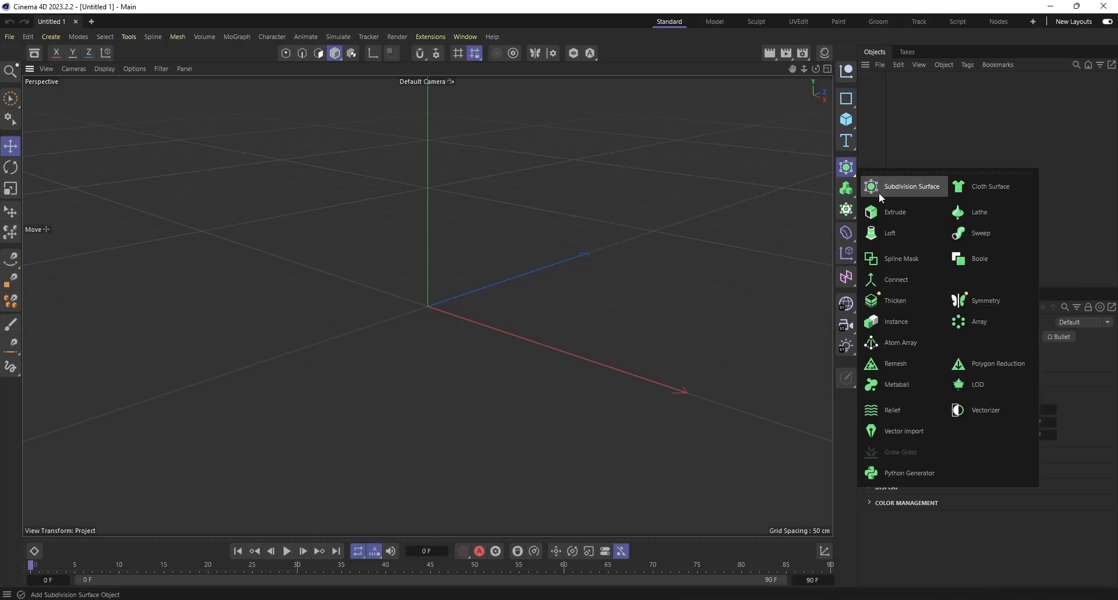
left_click(988, 223)
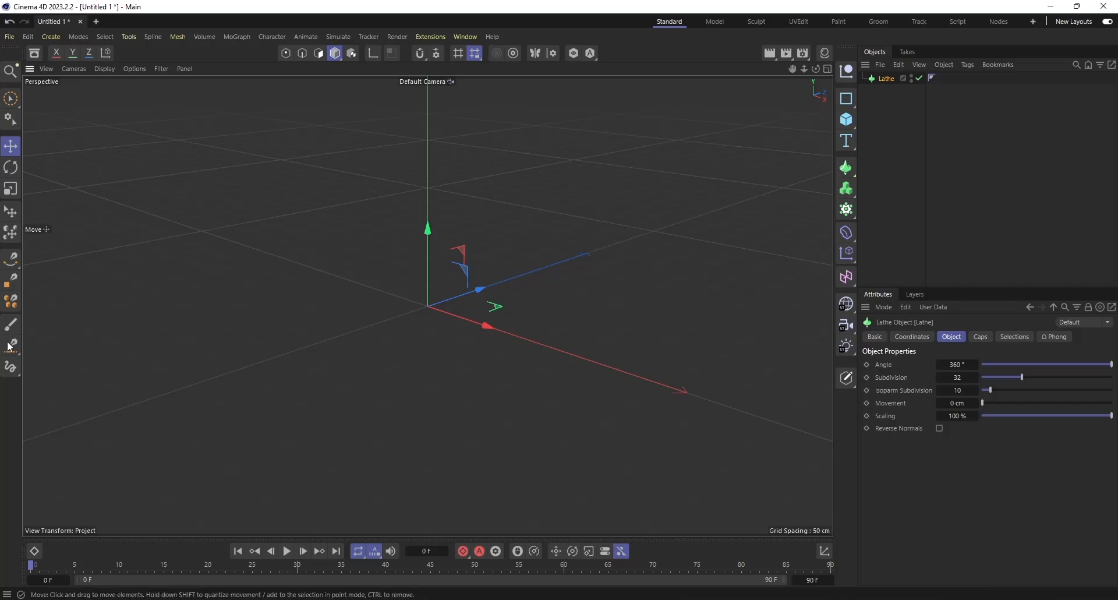
left_click(1021, 219)
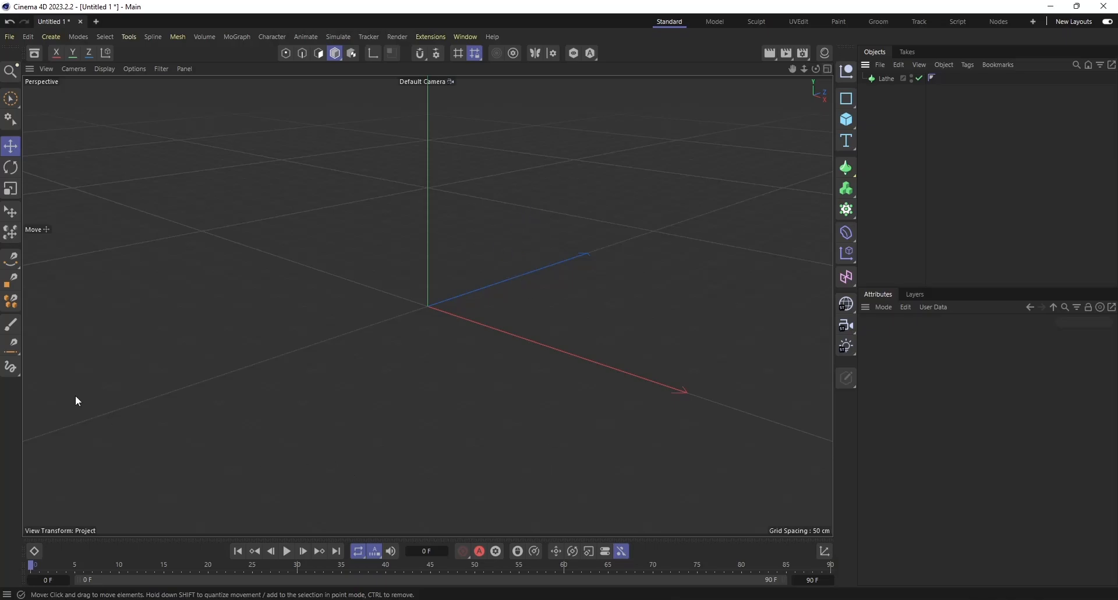
In the Right view, draw the cup's outer half-profile with the Spline Pen: vertical wall, small corner curve, base and short edge at the axis.
left_click(10, 258)
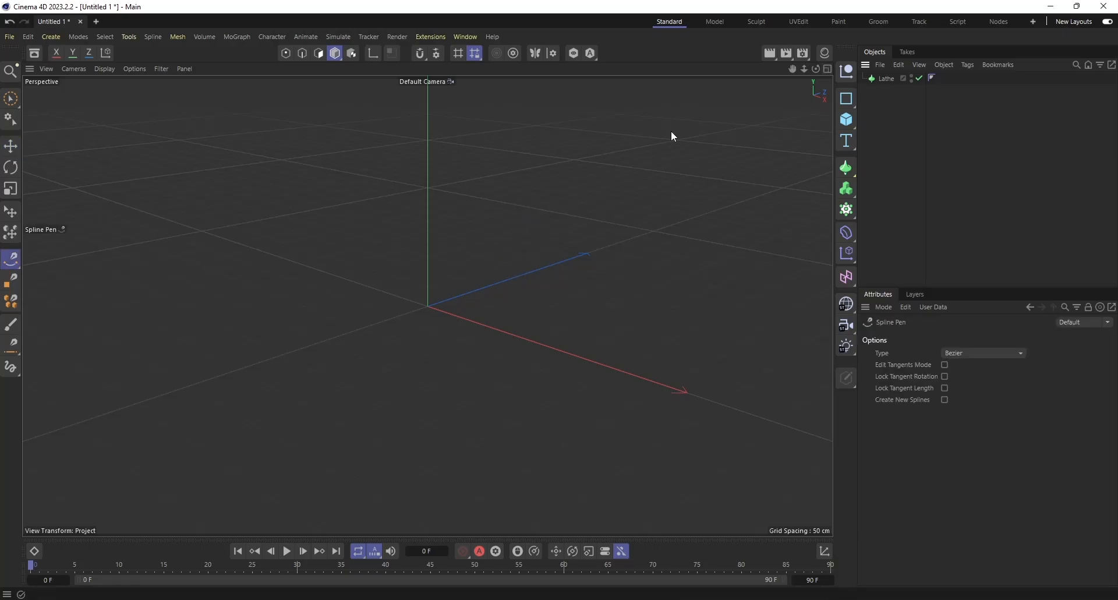
left_click(828, 69)
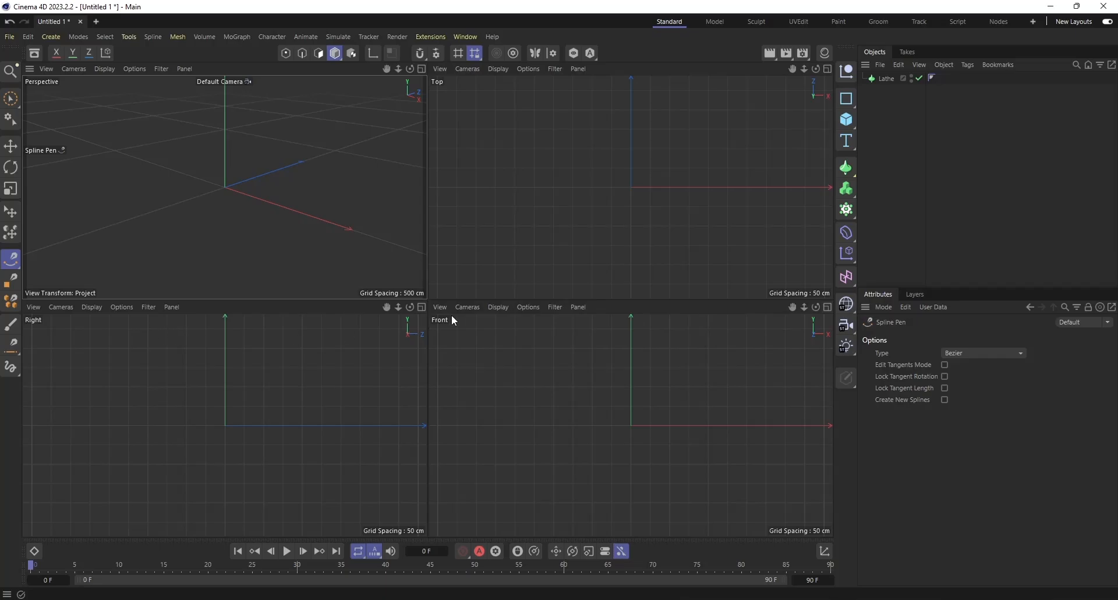
left_click(422, 307)
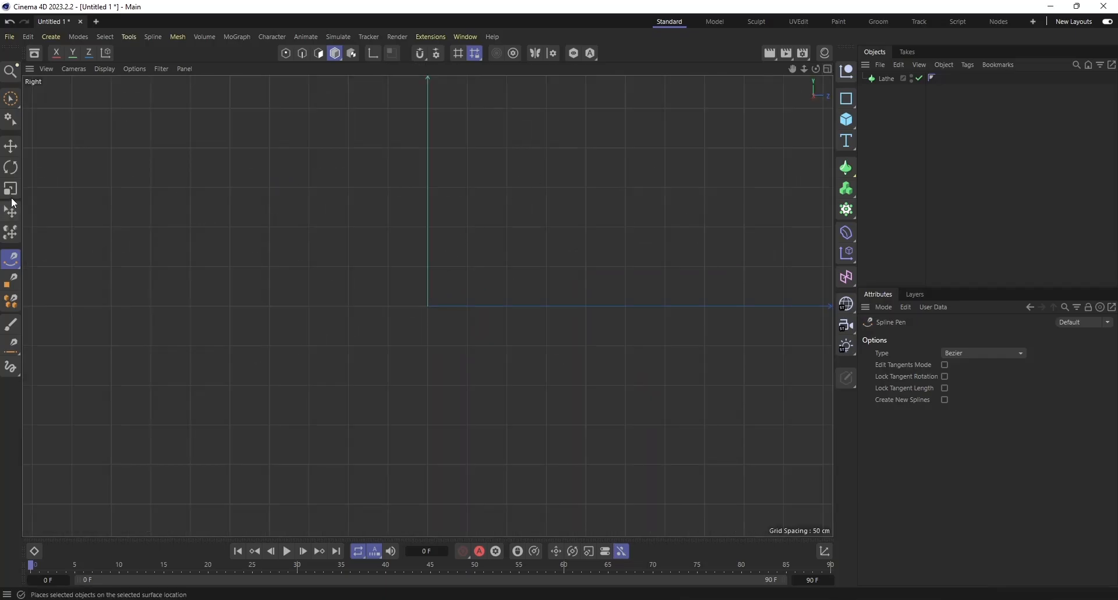
left_click(558, 174)
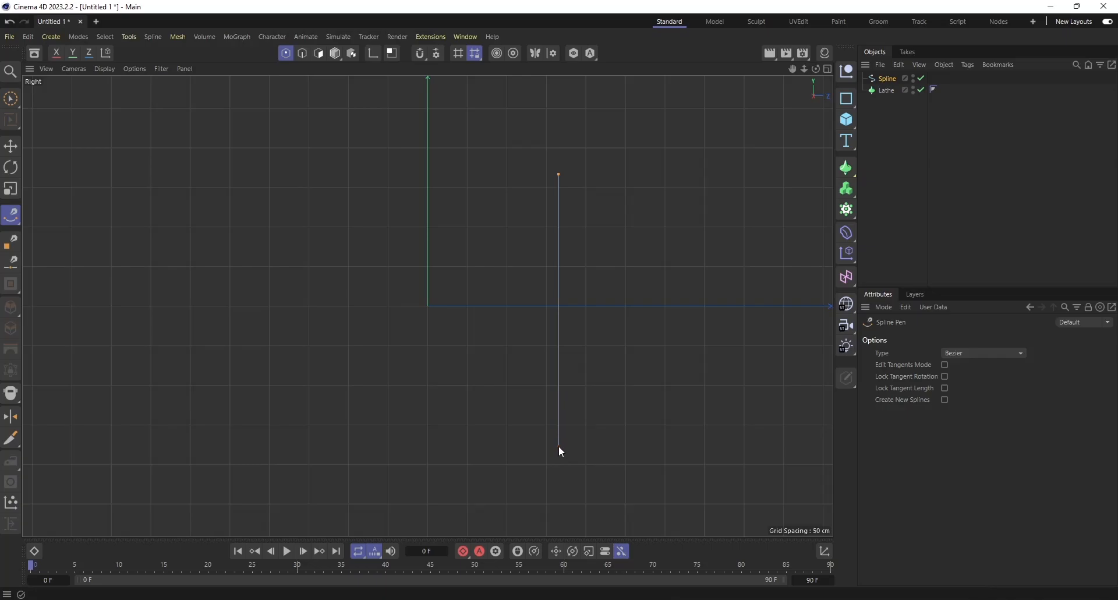
left_click(559, 446)
left_click(551, 459)
left_click(428, 459)
left_click(428, 452)
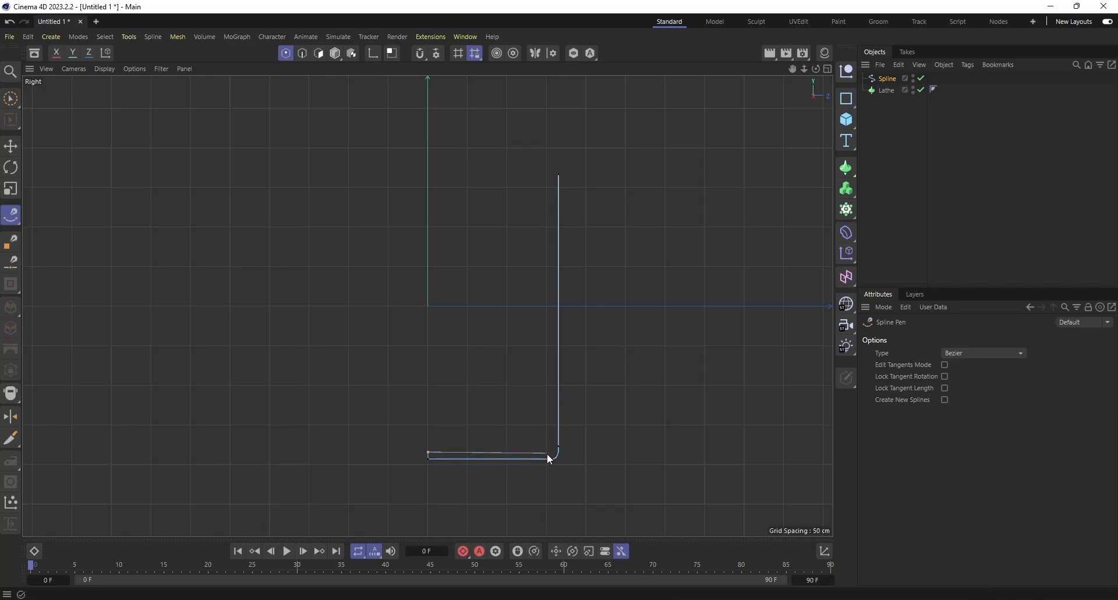
Draw the inner base and inner wall up to the rim, closing the thin L-shaped profile, and deselect it.
scroll(548, 456, "up", 5)
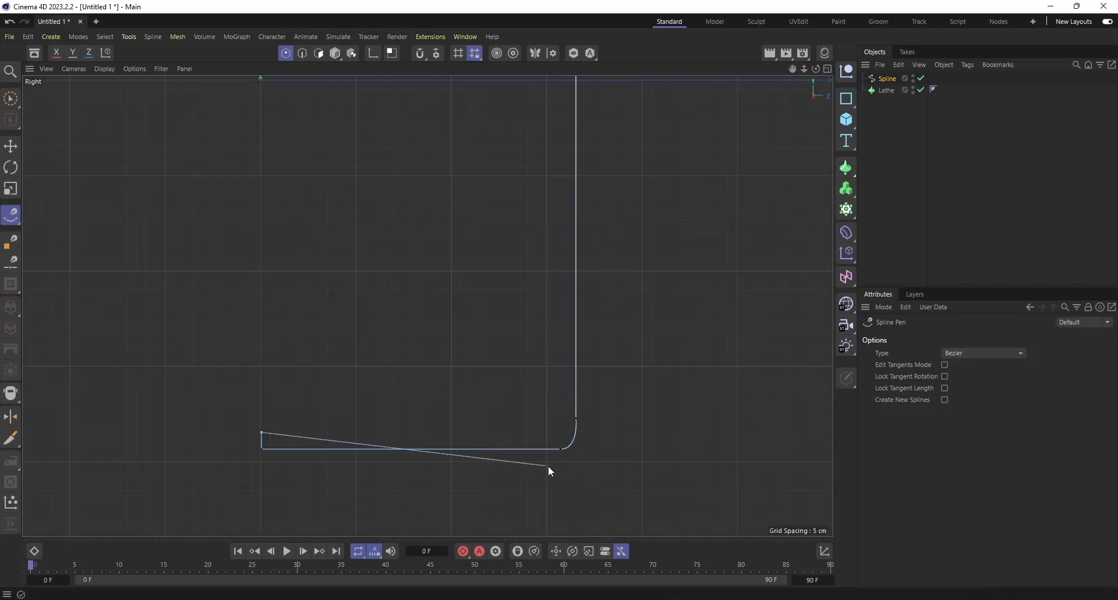
left_click(559, 434)
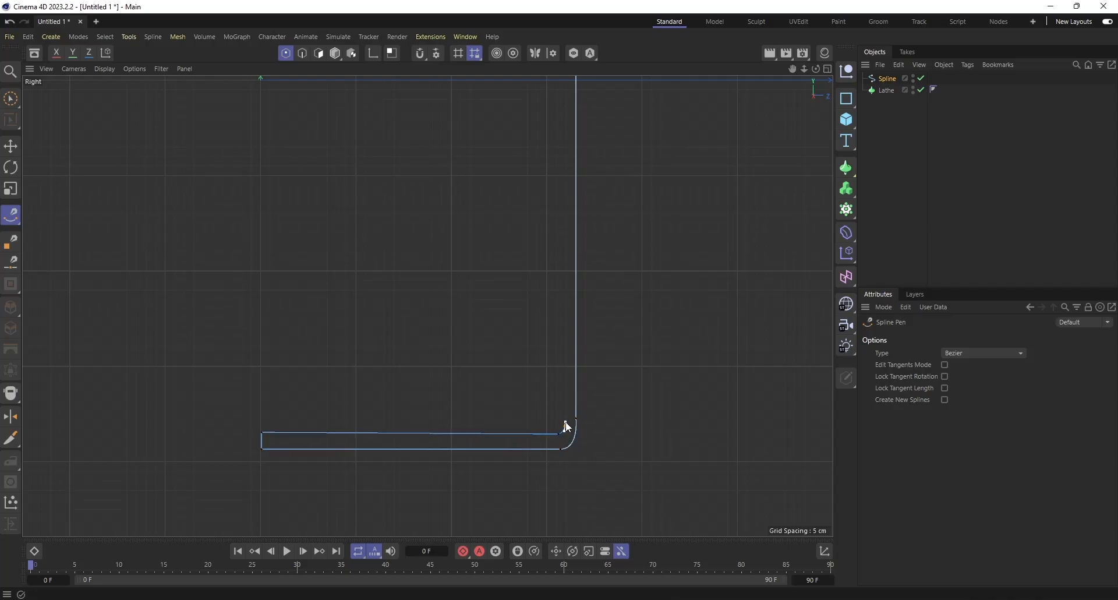
scroll(569, 315, "down", 4)
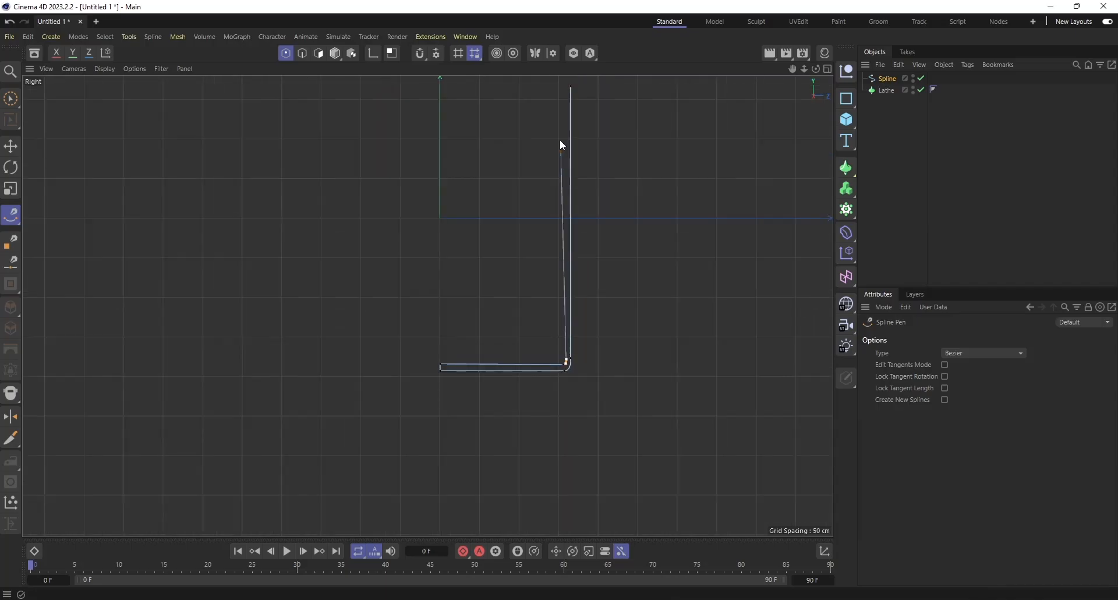
left_click(564, 86)
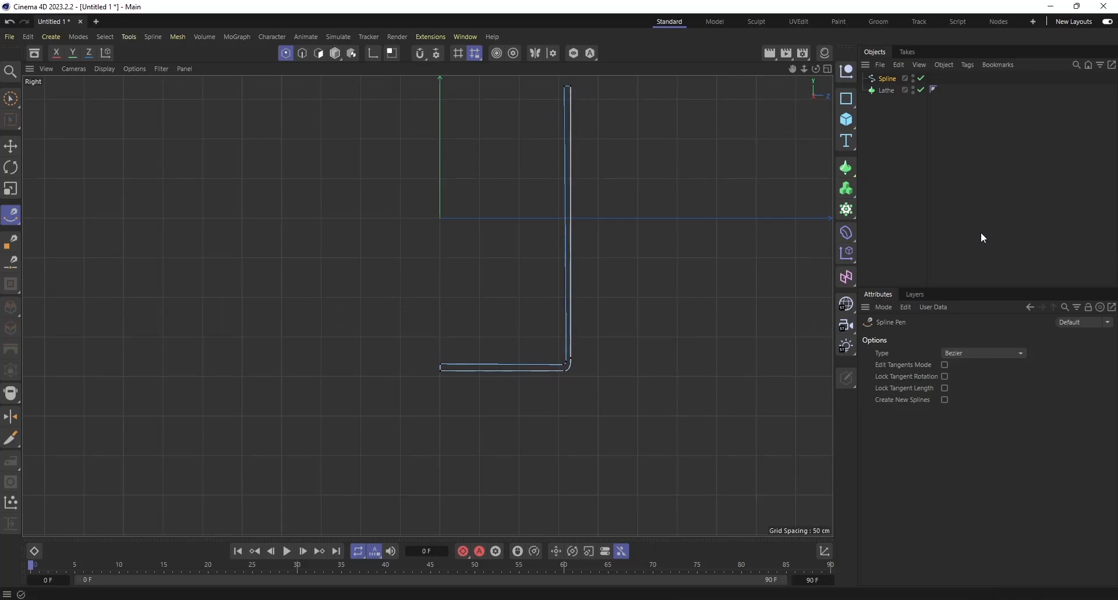
left_click(1000, 207)
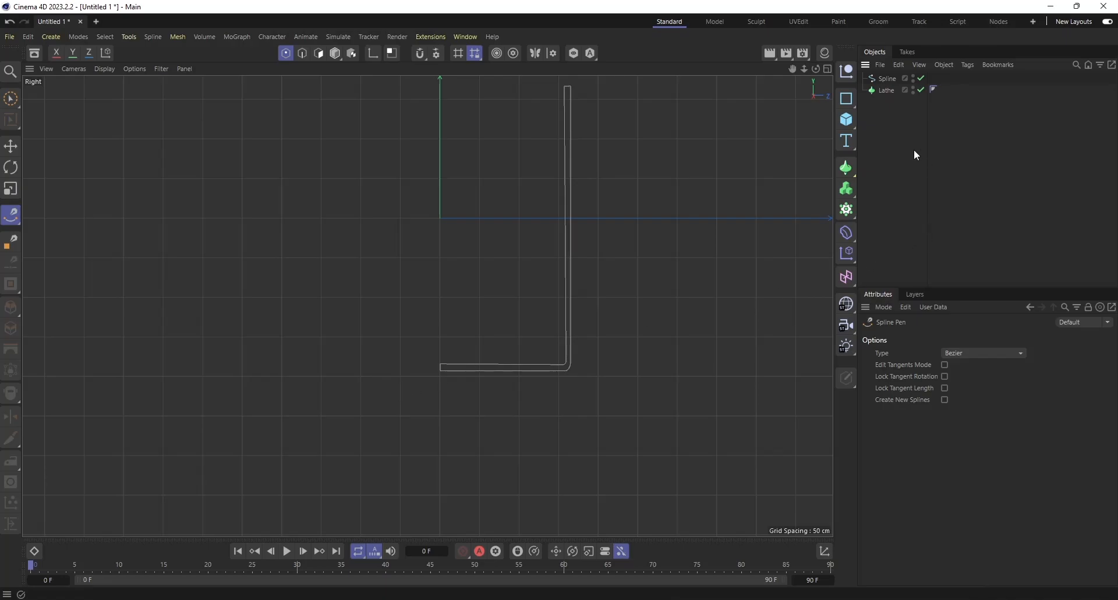
Return to the Perspective view and make the profile spline a child of the Lathe to generate the cup.
left_click(829, 68)
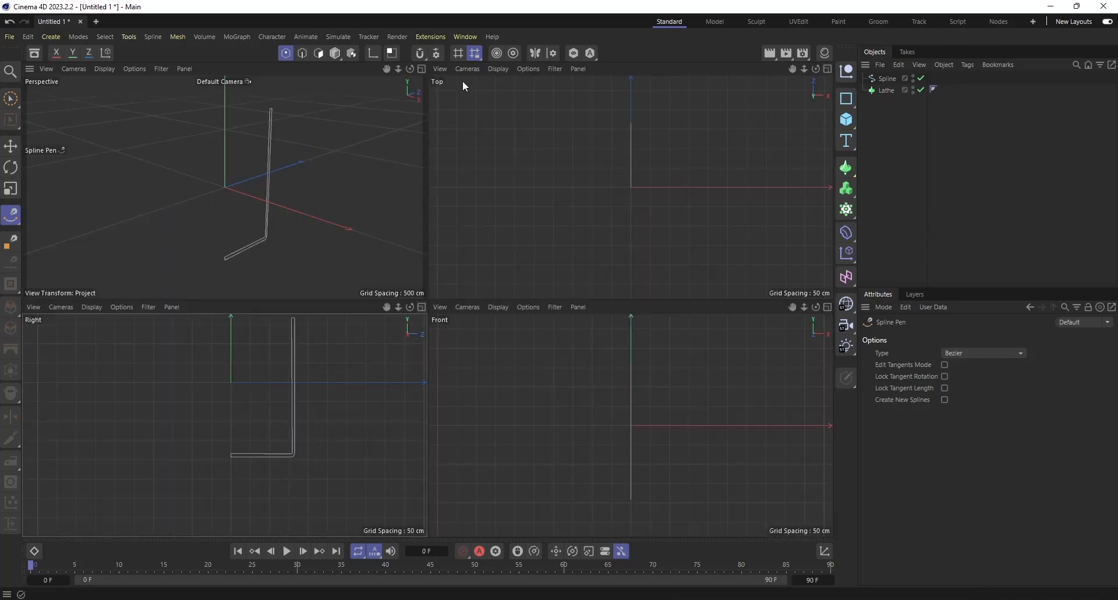
left_click(422, 69)
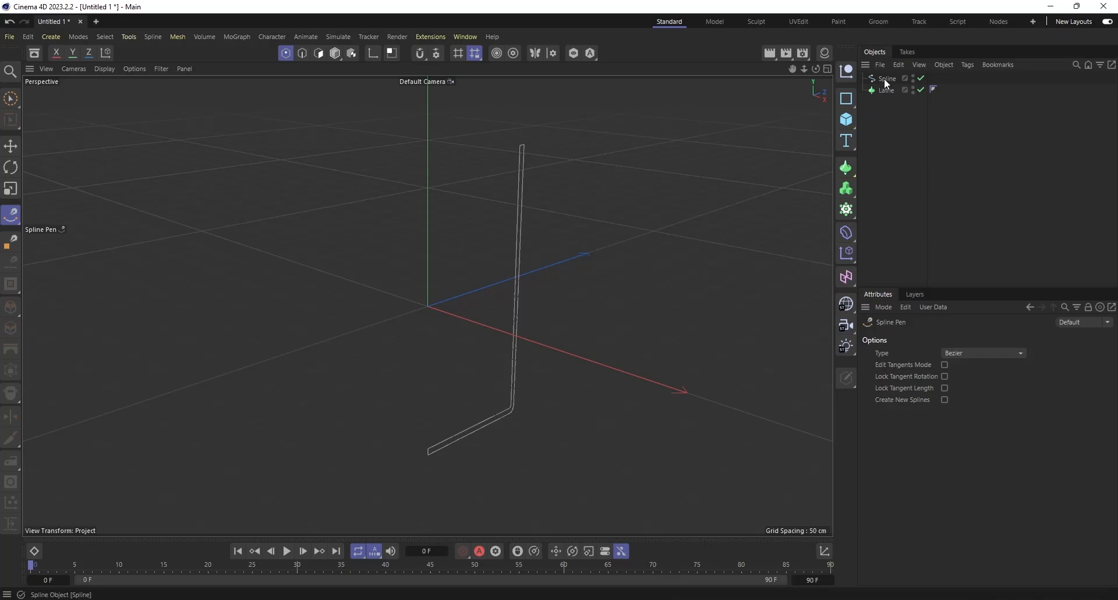
left_click_drag(886, 83, 891, 89)
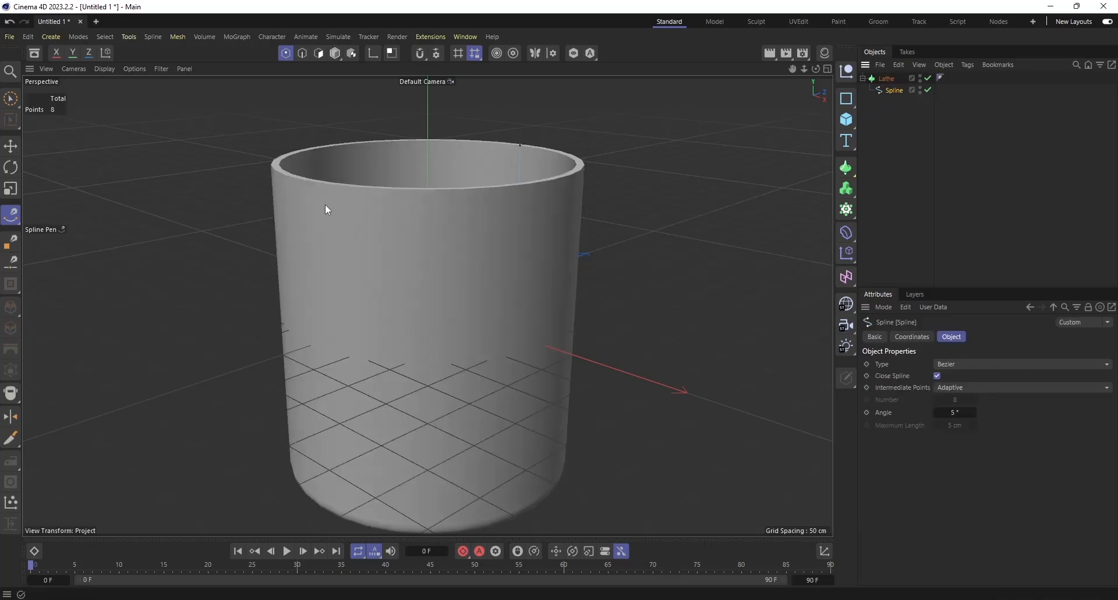
scroll(649, 194, "down", 4)
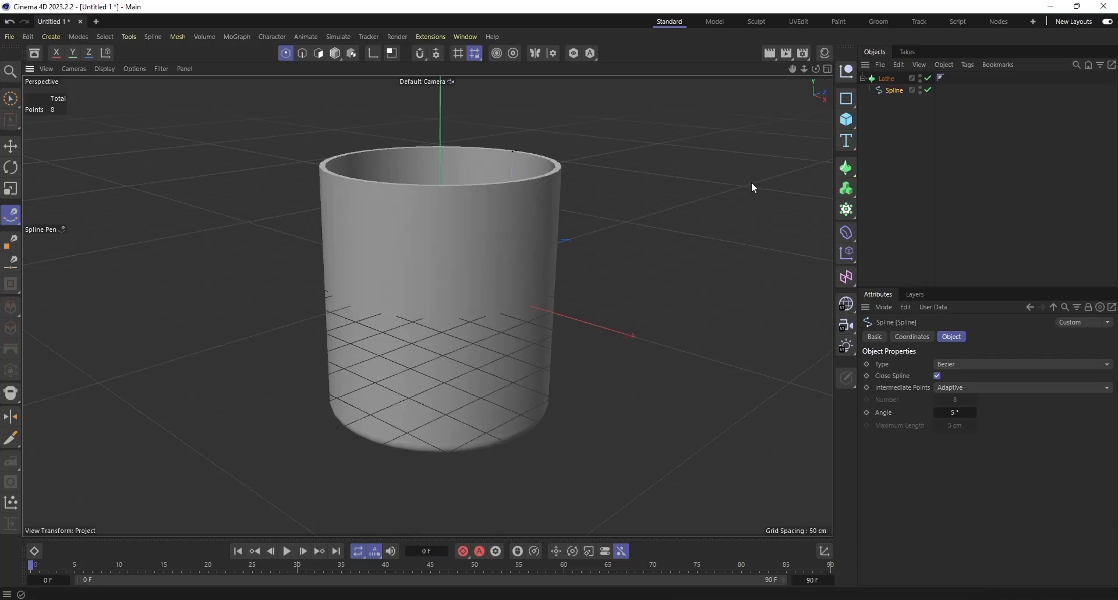
Raise the Lathe's Subdivision to 67 for a smoother cup.
left_click_drag(816, 67, 801, 69)
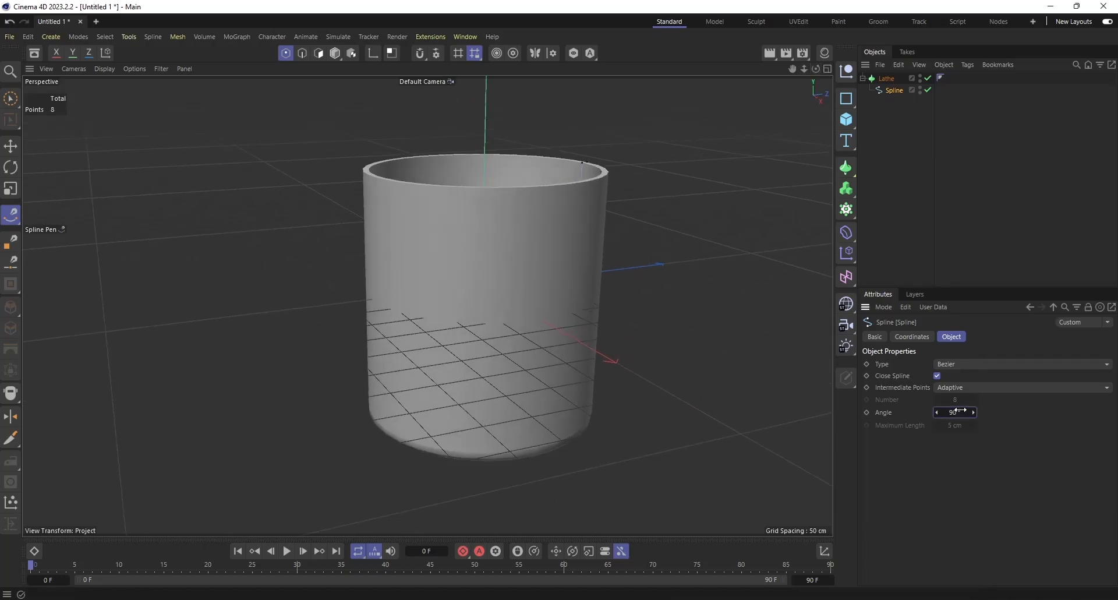
left_click(893, 74)
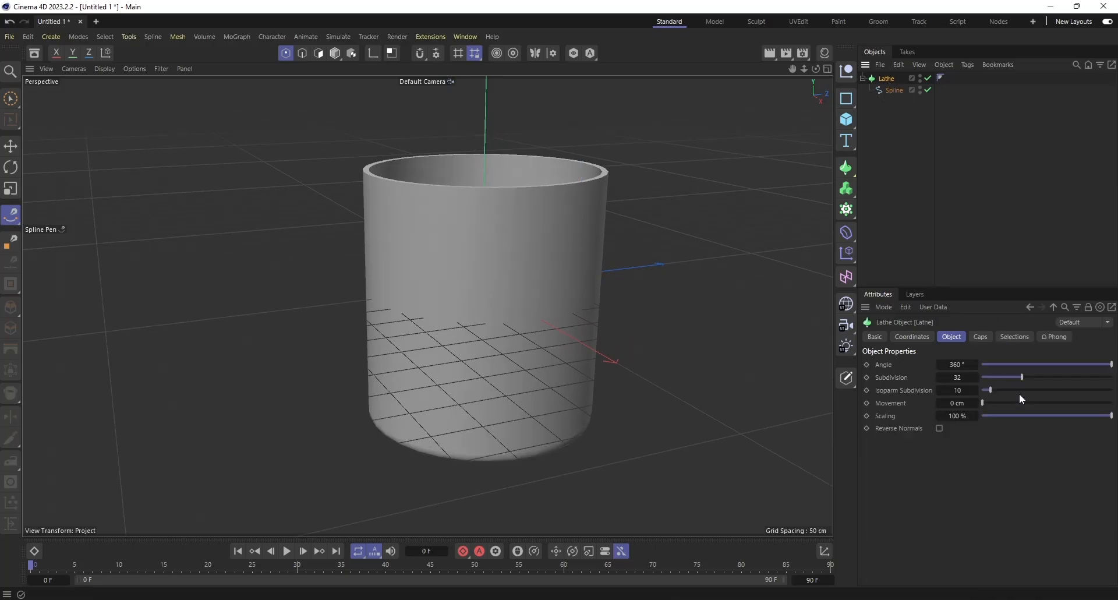
left_click_drag(1025, 381, 1069, 382)
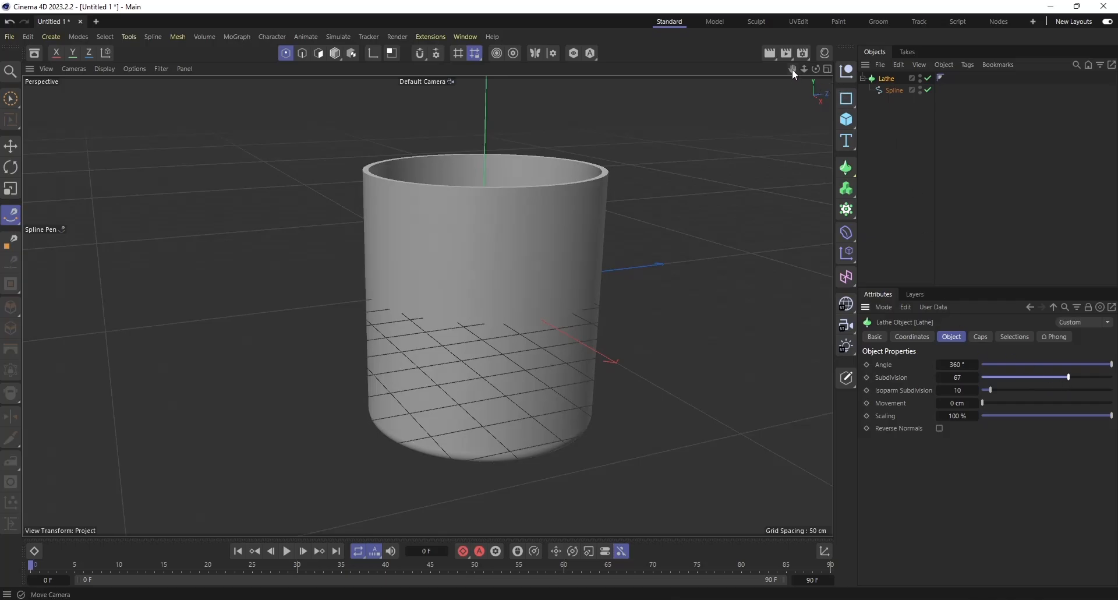
left_click_drag(792, 69, 716, 101)
mouse_move(816, 69)
left_mouse_down()
mouse_move(812, 46)
mouse_move(816, 70)
left_mouse_up()
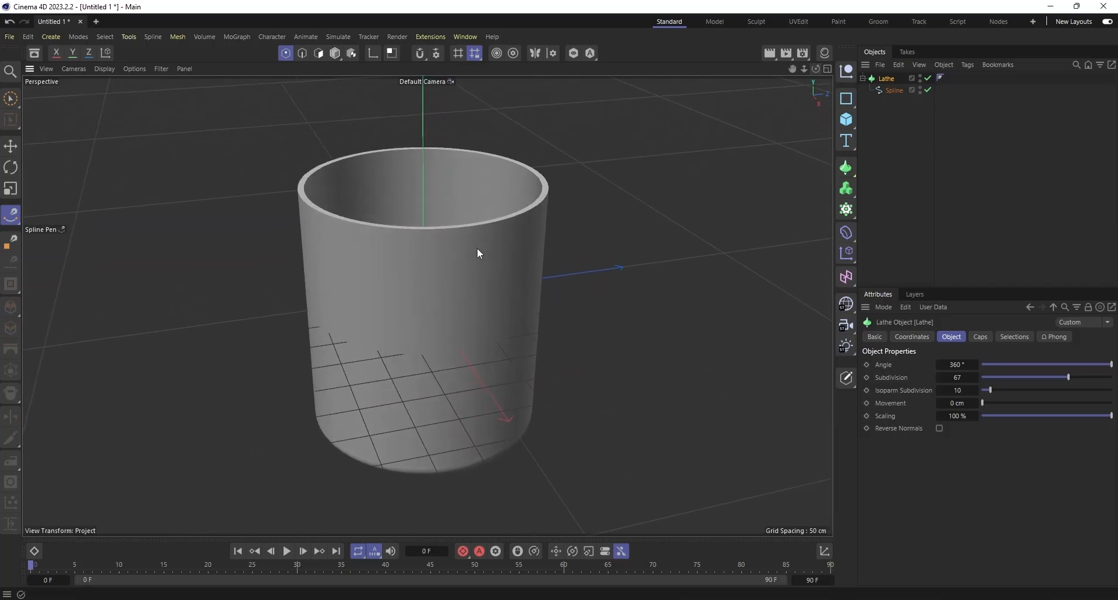
scroll(456, 257, "down", 2)
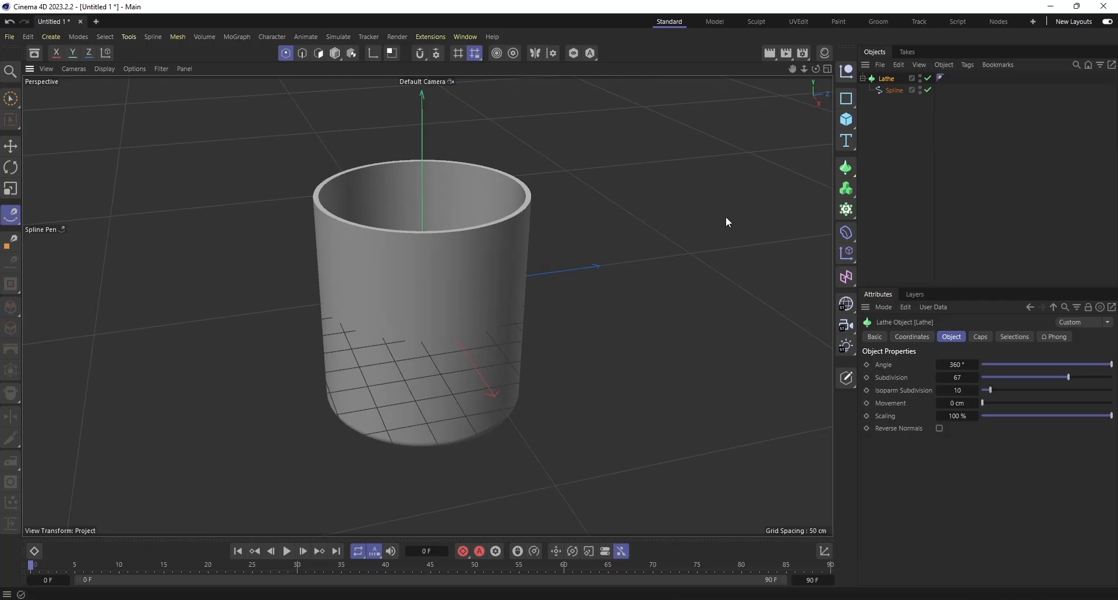
Add a capsule and move it about 316 cm along Z so it stands beside the cup.
left_click(847, 120)
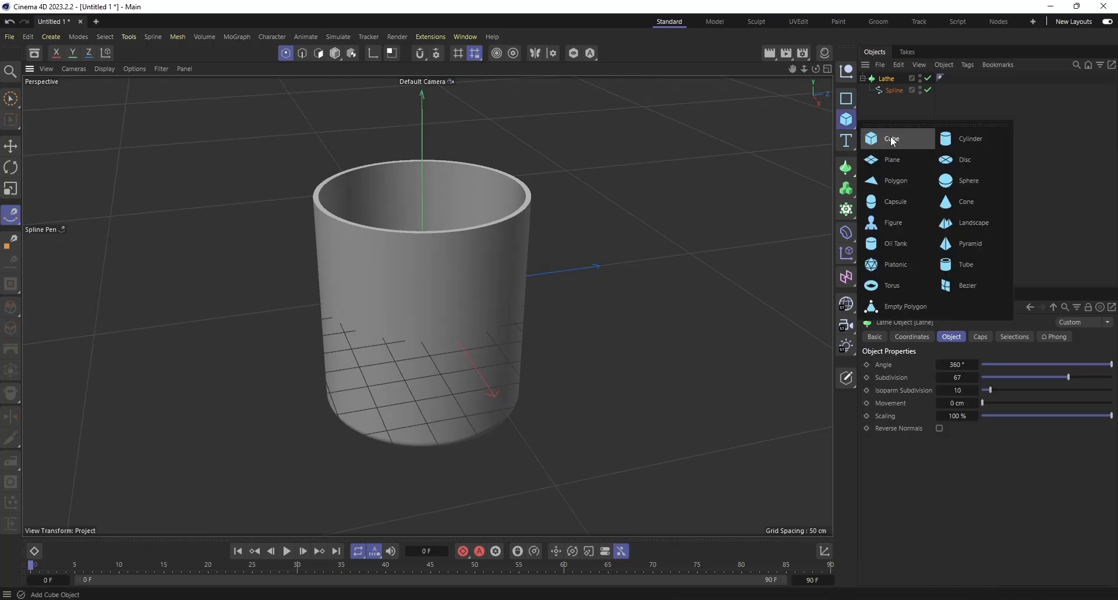
left_click(907, 203)
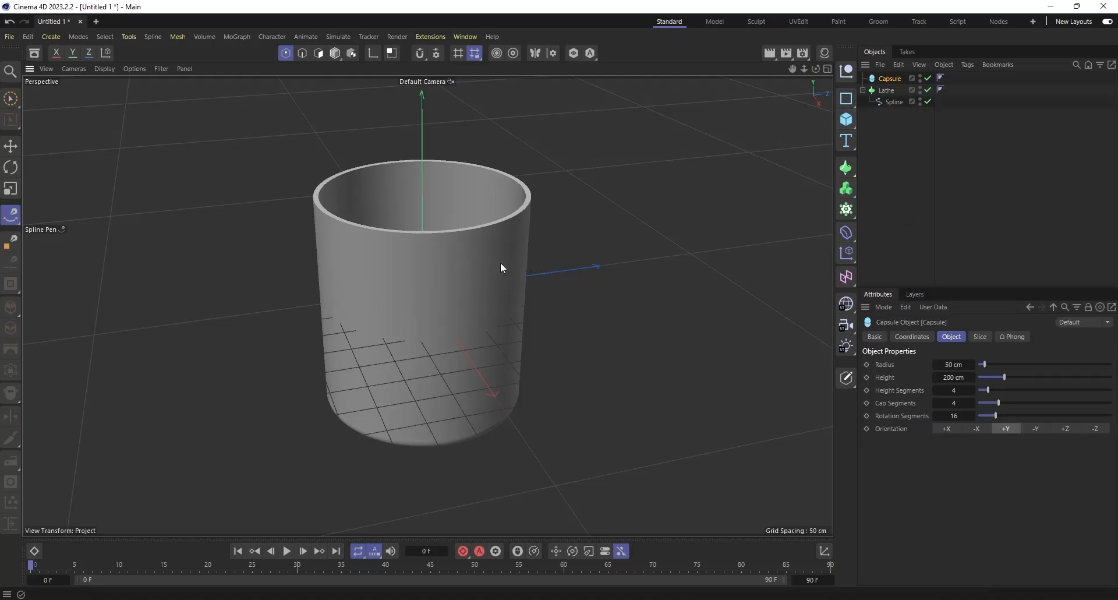
key("e")
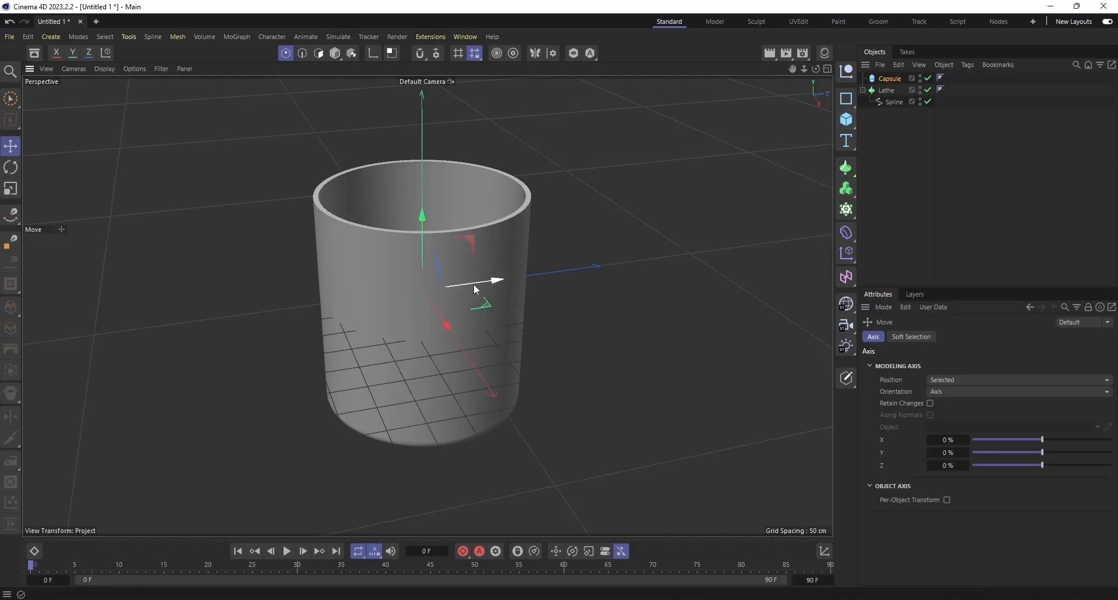
left_click_drag(475, 290, 624, 260)
left_click(906, 109)
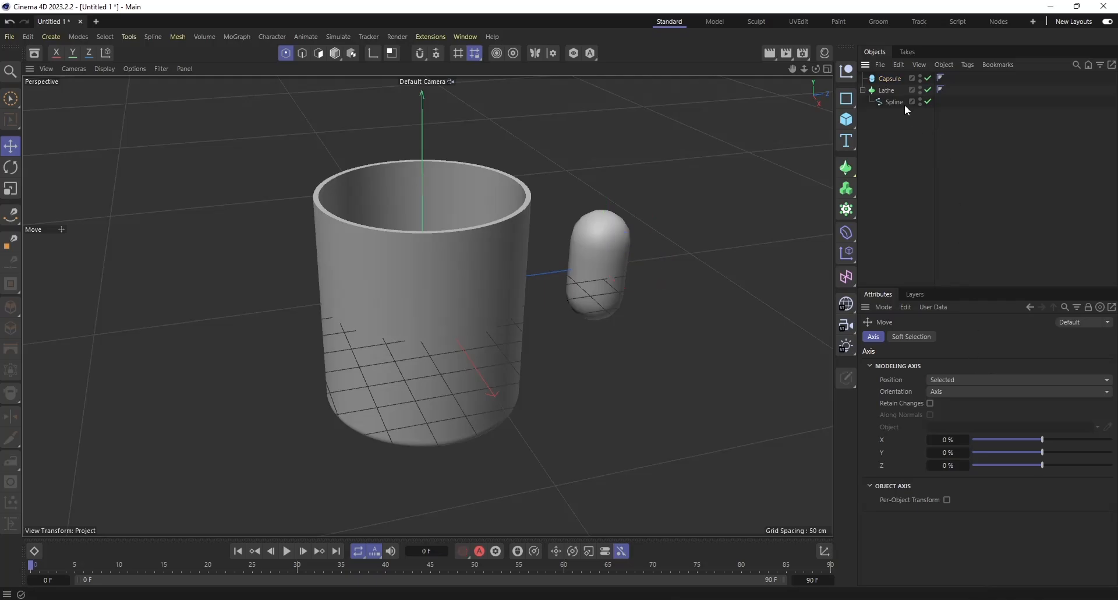
Convert the capsule to an editable polygon object with Connect Objects + Delete.
left_click(888, 79)
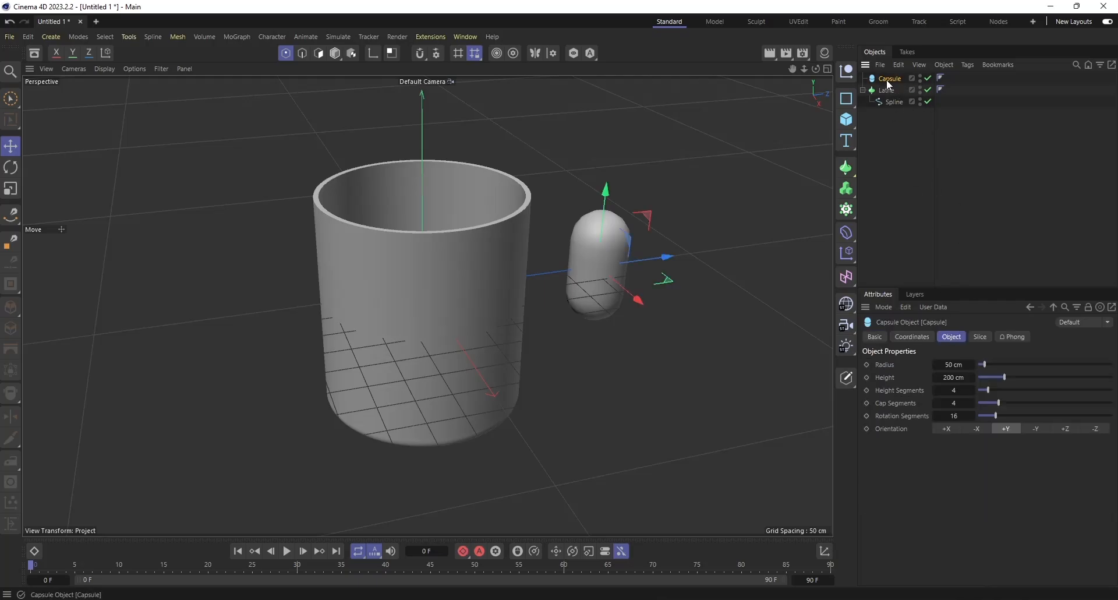
right_click(888, 82)
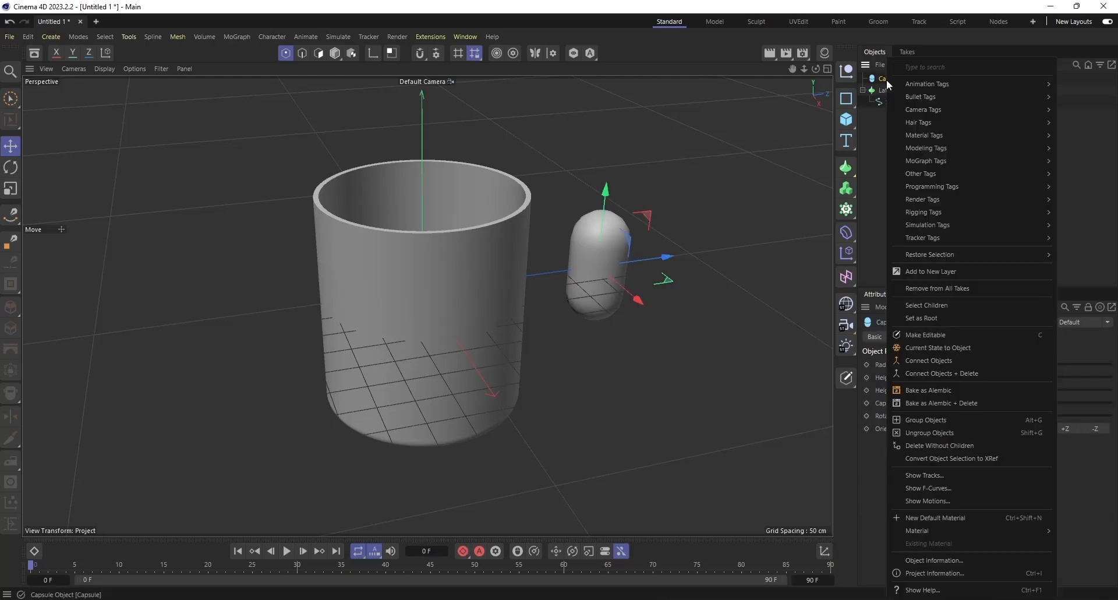
left_click(966, 373)
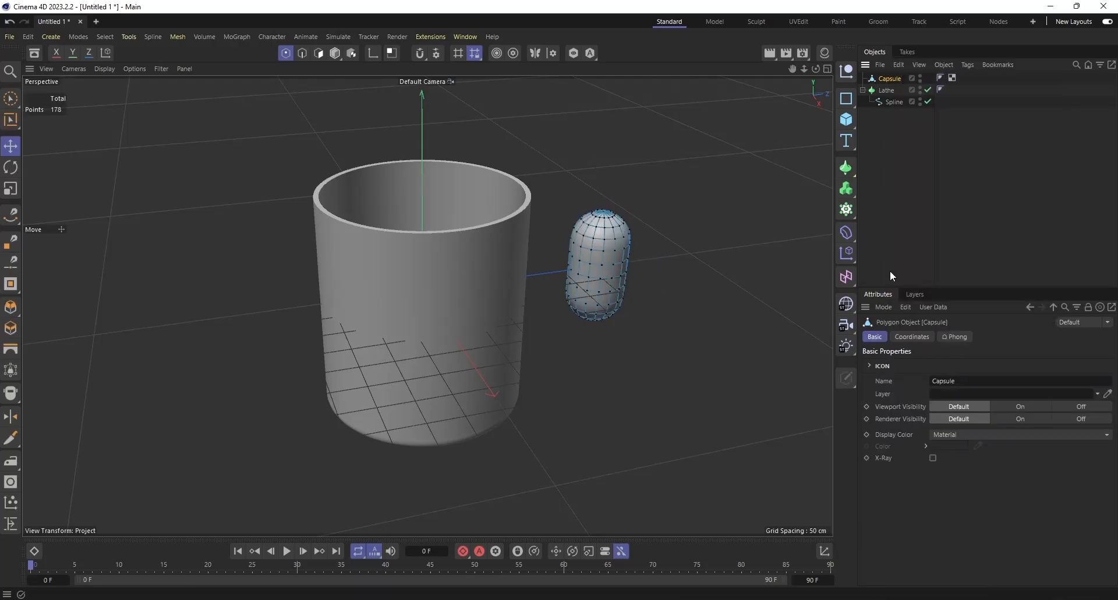
left_click(12, 146)
Reselect the capsule and show its transform coordinates.
left_click(985, 151)
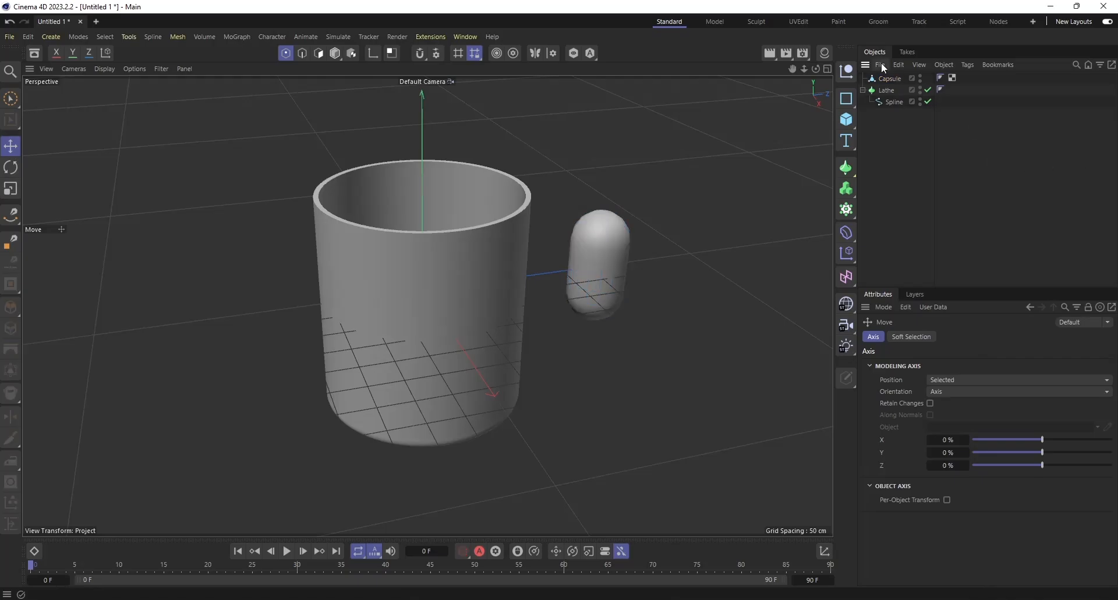
left_click(889, 80)
left_click(923, 335)
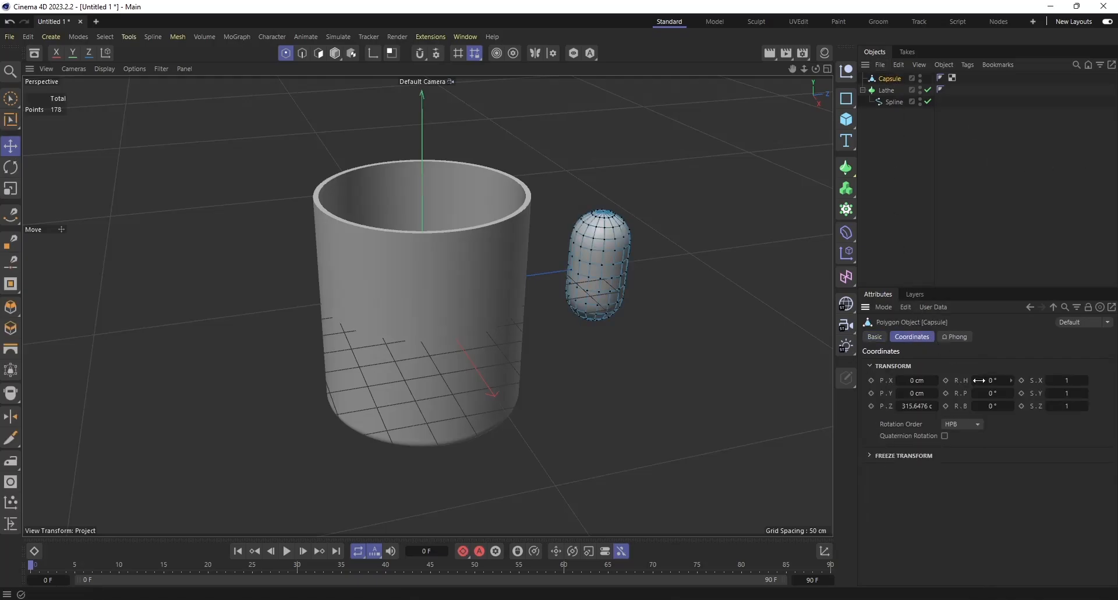
Try lowering the capsule to Y -120 cm, undo the move, and try scaling it to 2.58 in X and 6.23 in Y.
left_click_drag(979, 382, 921, 392)
key("ctrl+z")
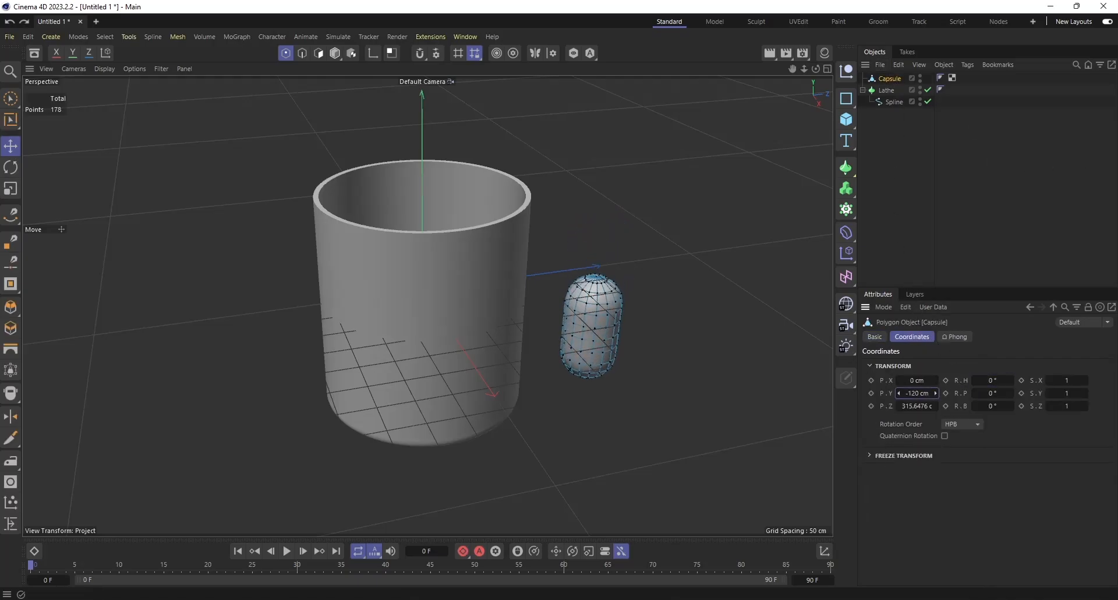
key("ctrl+z")
mouse_move(1061, 392)
left_mouse_down()
mouse_move(1065, 381)
mouse_move(1071, 408)
mouse_move(1075, 393)
left_mouse_up()
key("ctrl+z")
key("ctrl+z")
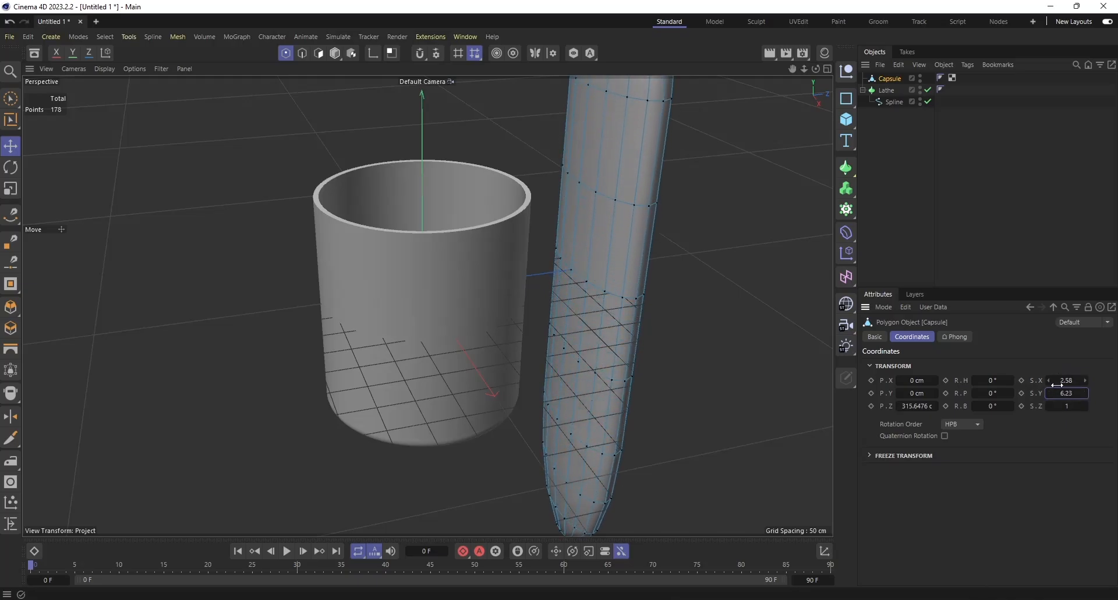
Set the capsule's scale to 0.37 in X and 3.05 in Y to form a tall, thin strip.
scroll(275, 396, "down", 2)
scroll(275, 396, "down", 2)
scroll(324, 429, "down", 2)
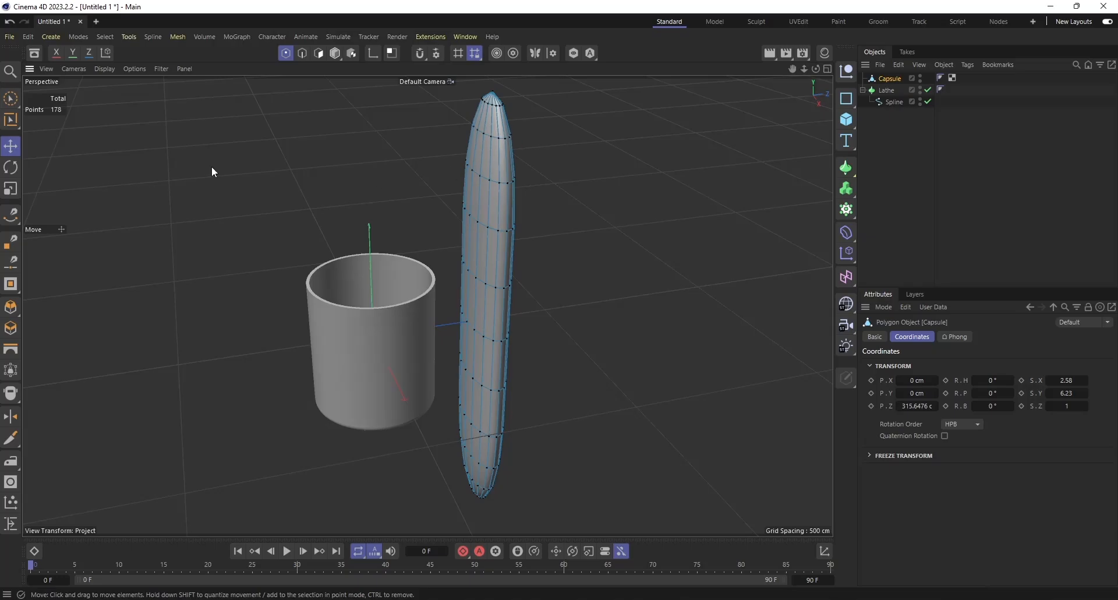
left_click_drag(1075, 380, 947, 380)
left_click_drag(1072, 394, 896, 394)
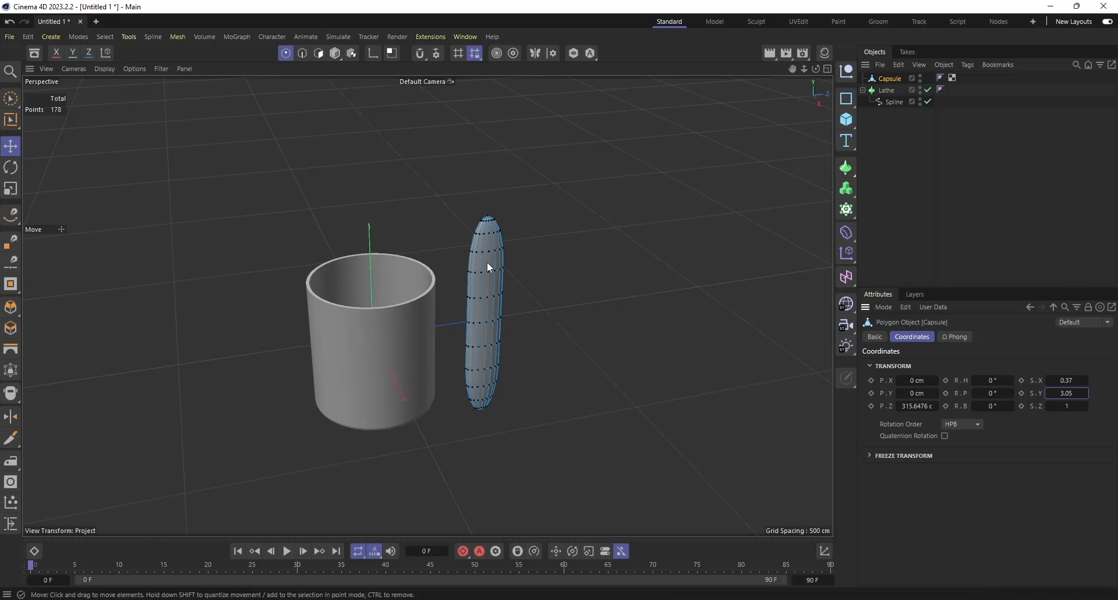
Add a Bend deformer and move the whole capsule along Z into the middle of the cup.
left_click(846, 232)
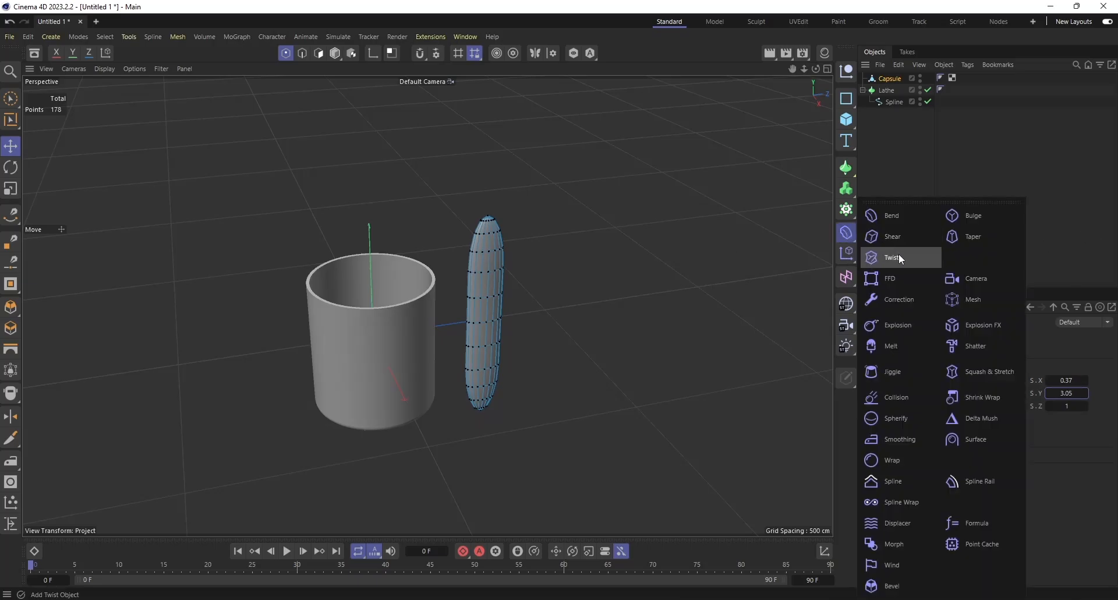
left_click(885, 217)
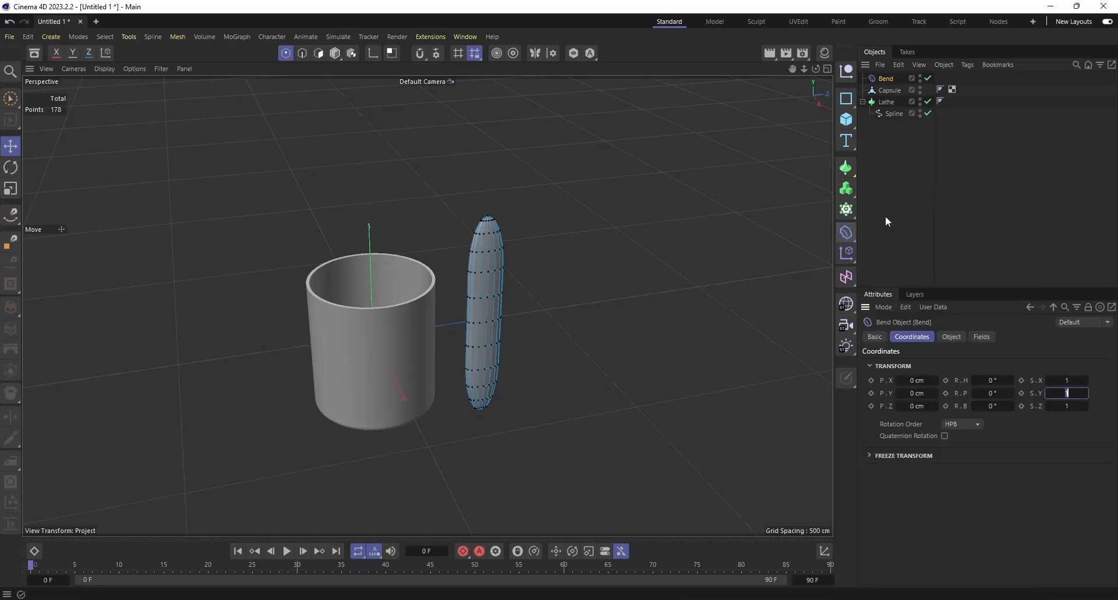
mouse_move(884, 78)
left_mouse_down()
mouse_move(887, 94)
mouse_move(887, 80)
left_mouse_up()
left_click(886, 90)
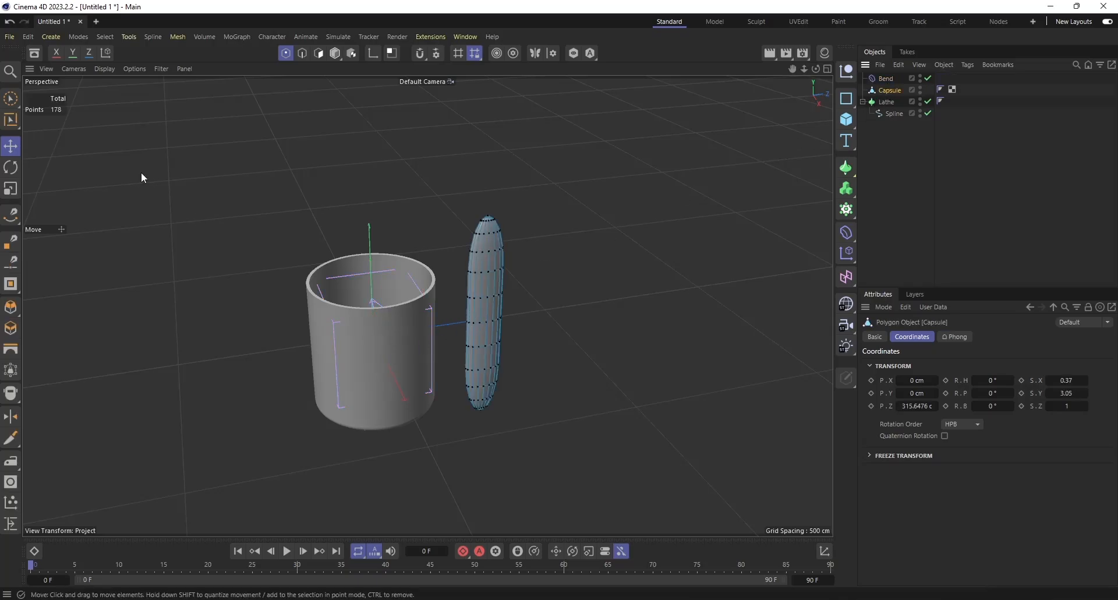
left_click(10, 147)
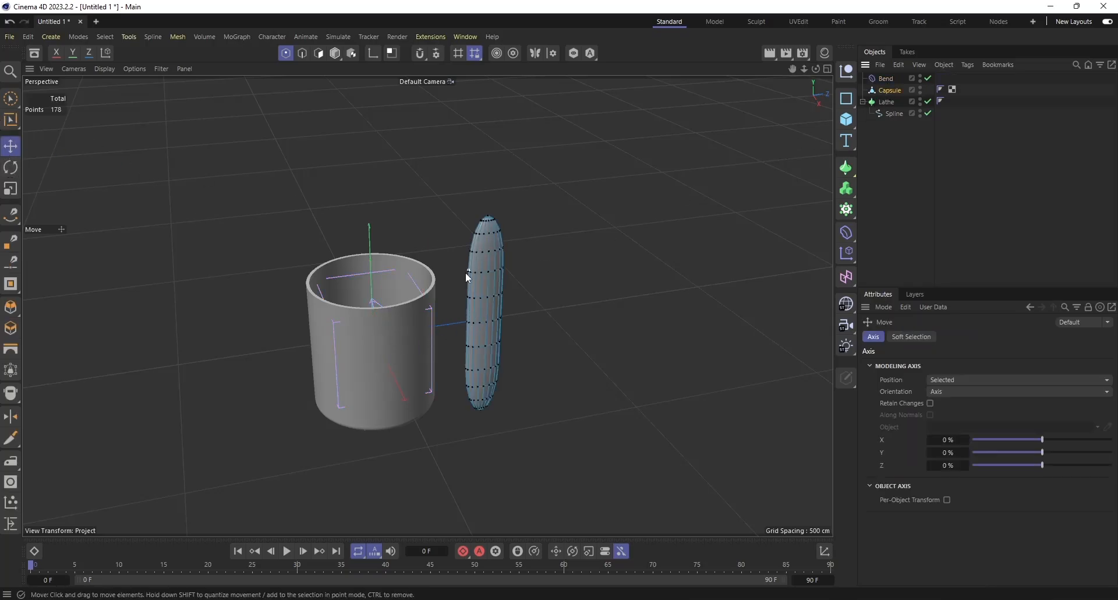
left_click(887, 90)
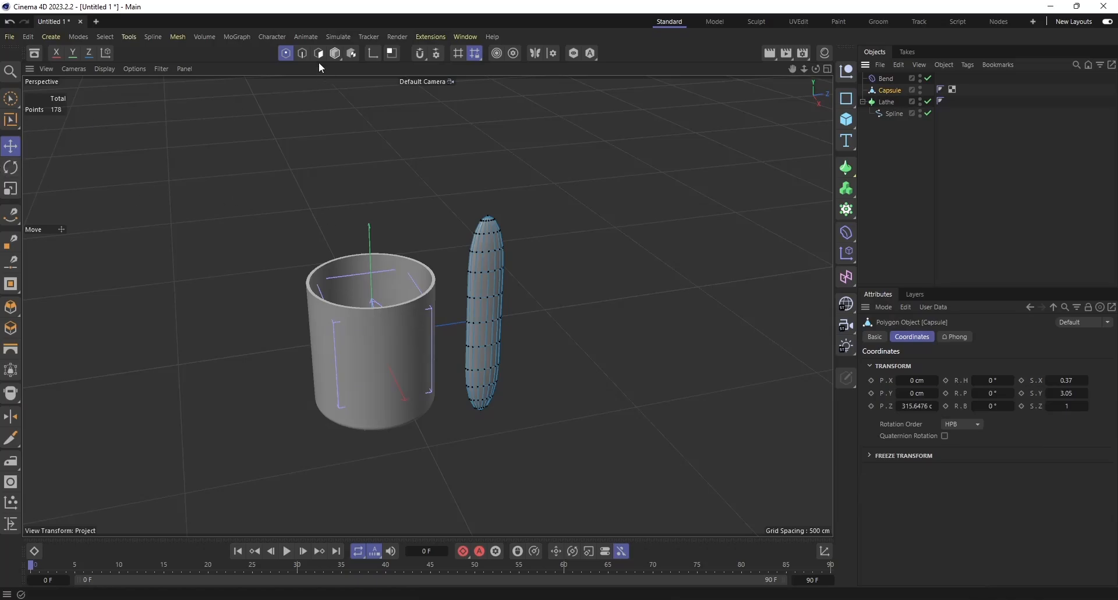
left_click(335, 53)
left_click_drag(521, 314, 434, 313)
Make the Bend deformer a child of the capsule and set its strength to 219°.
left_click_drag(886, 78, 894, 87)
left_click(894, 88)
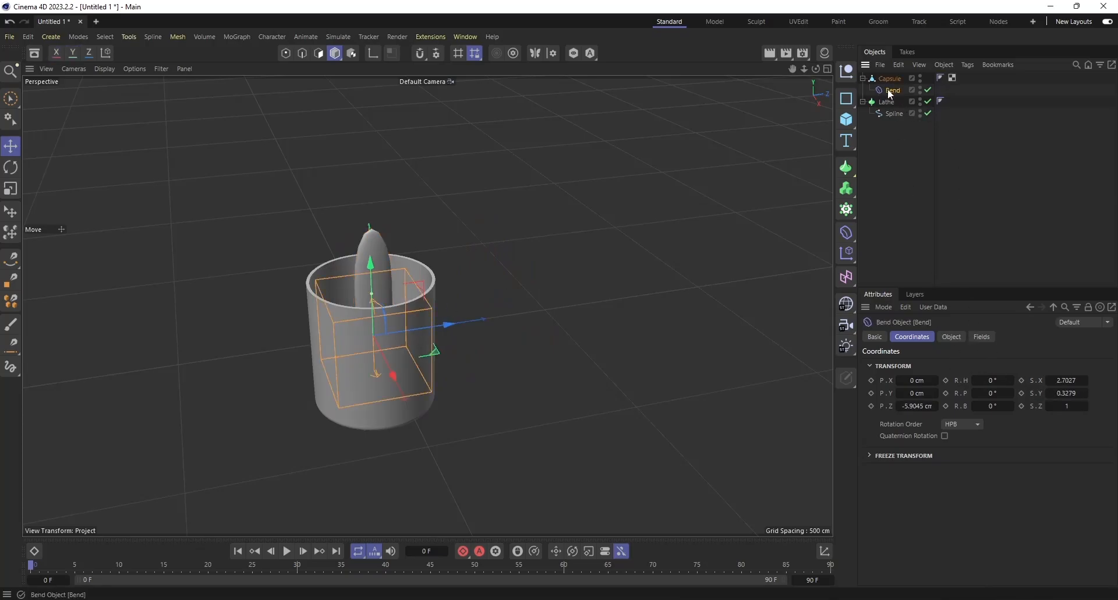
left_click(952, 336)
left_click_drag(1046, 414, 1082, 435)
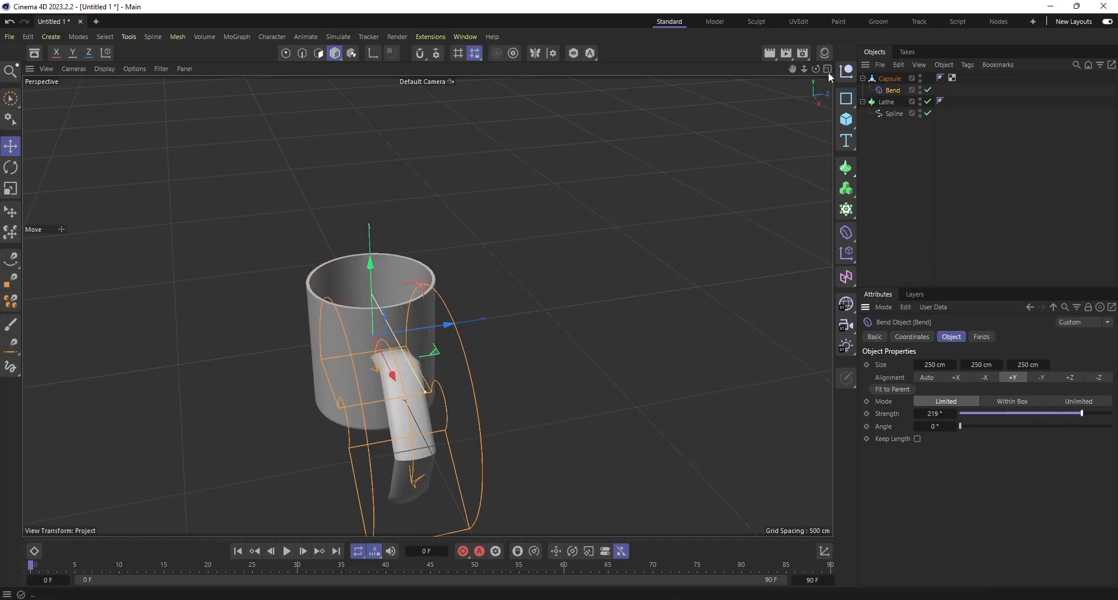
Raise the Bend strength to 252° and try a different bend angle, undoing the angle change.
left_click_drag(816, 69, 861, 54)
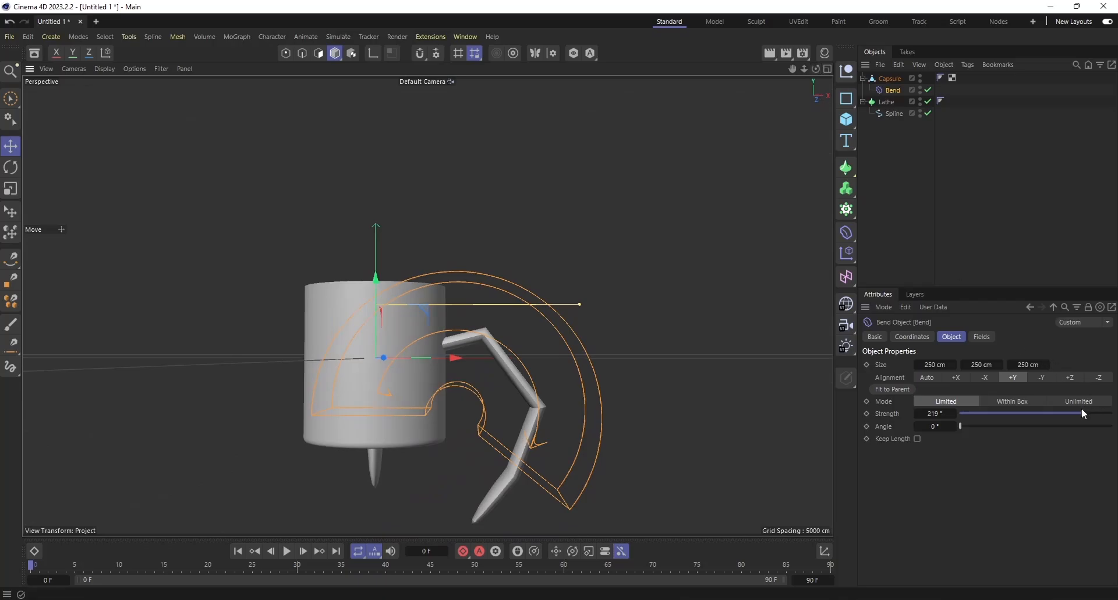
left_click_drag(1084, 413, 1092, 416)
left_click_drag(961, 426, 977, 429)
key("ctrl+z")
Try the Bend in Unlimited mode, return it to Limited, and try a larger first size value, undoing the size change.
left_click(1056, 402)
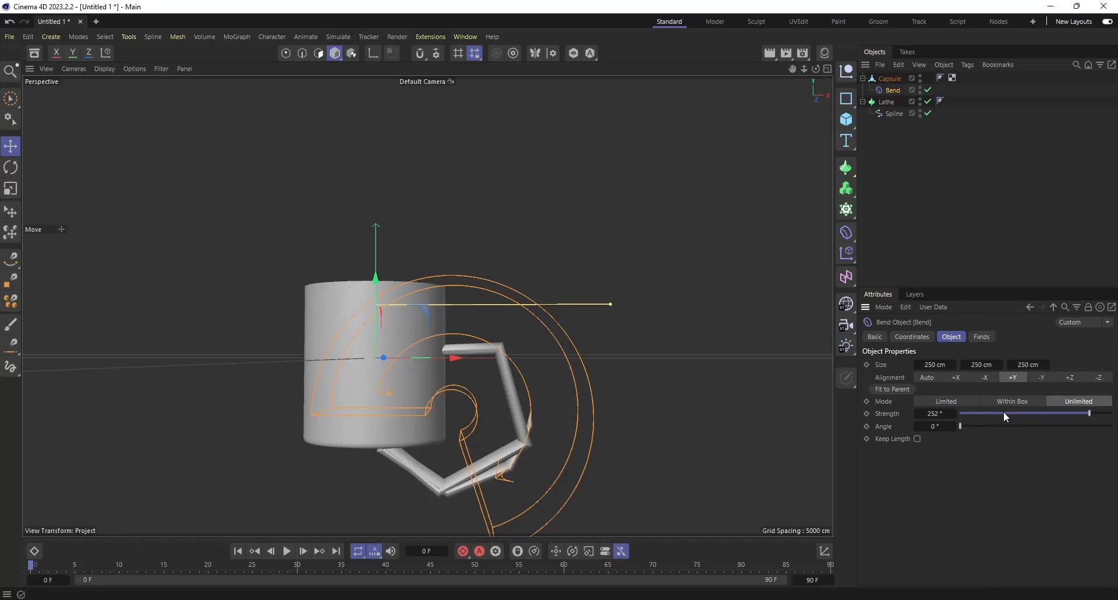
left_click(937, 399)
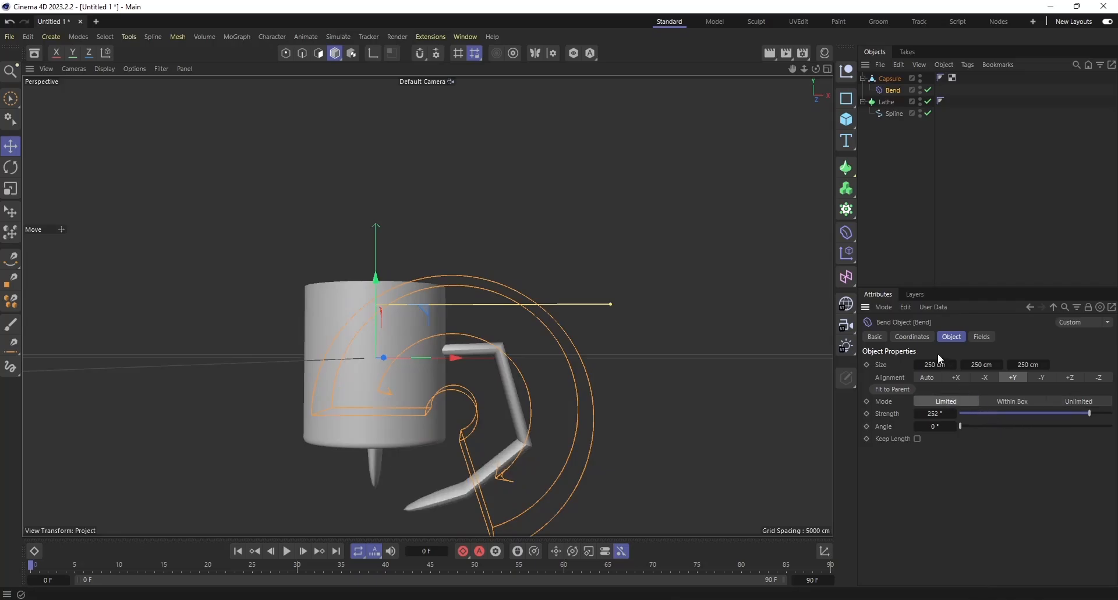
left_click_drag(935, 363, 946, 362)
key("ctrl+z")
Delete the bent capsule with its deformer and place a new capsule beside the cup at about X 357 cm.
left_click(886, 81)
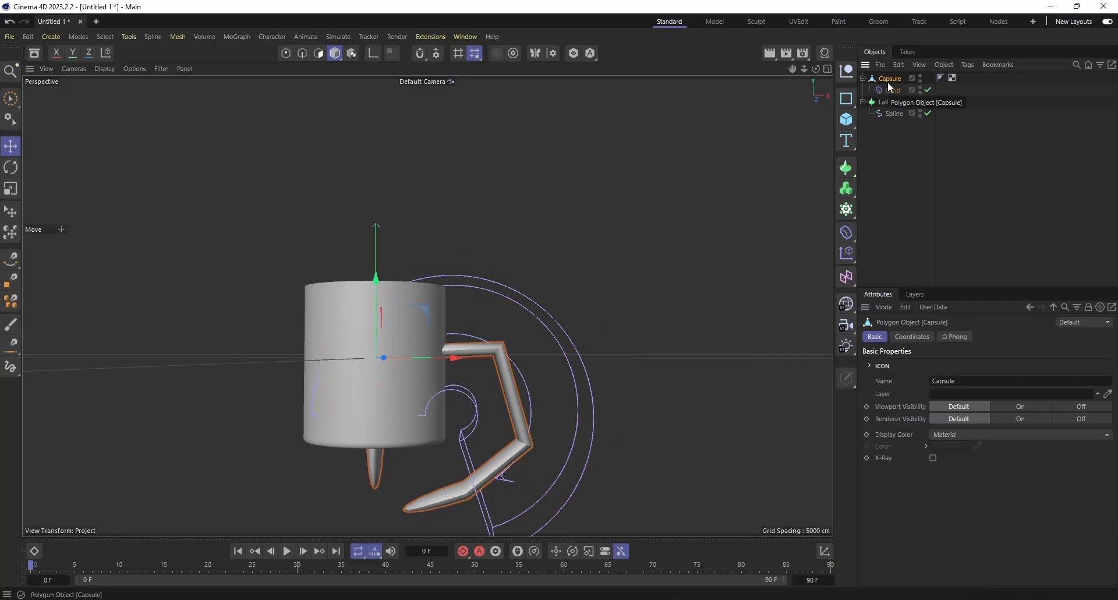
key("Delete")
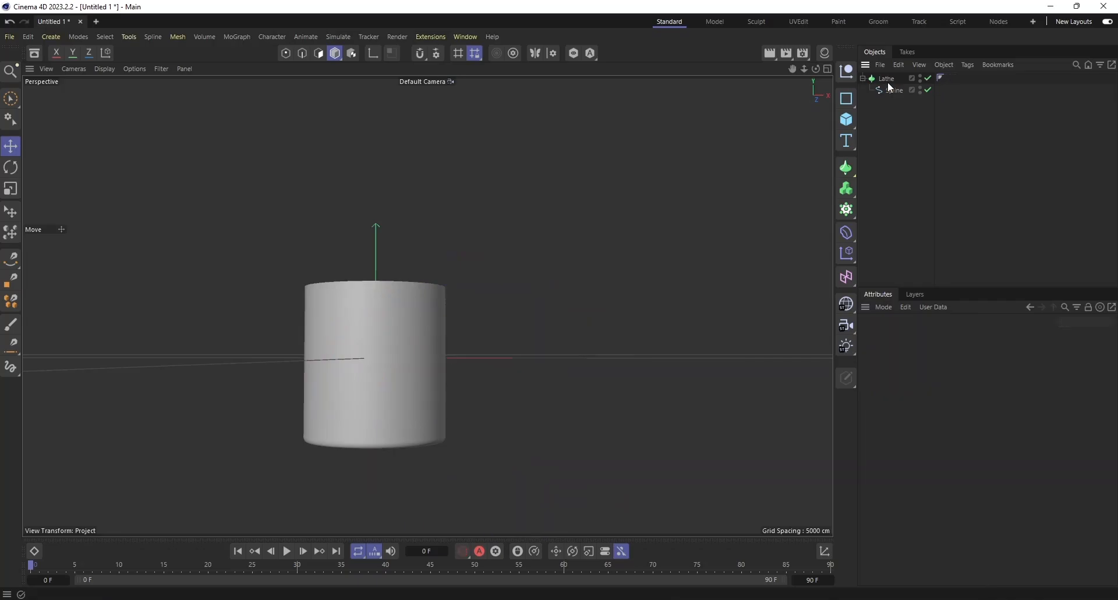
left_click(849, 124)
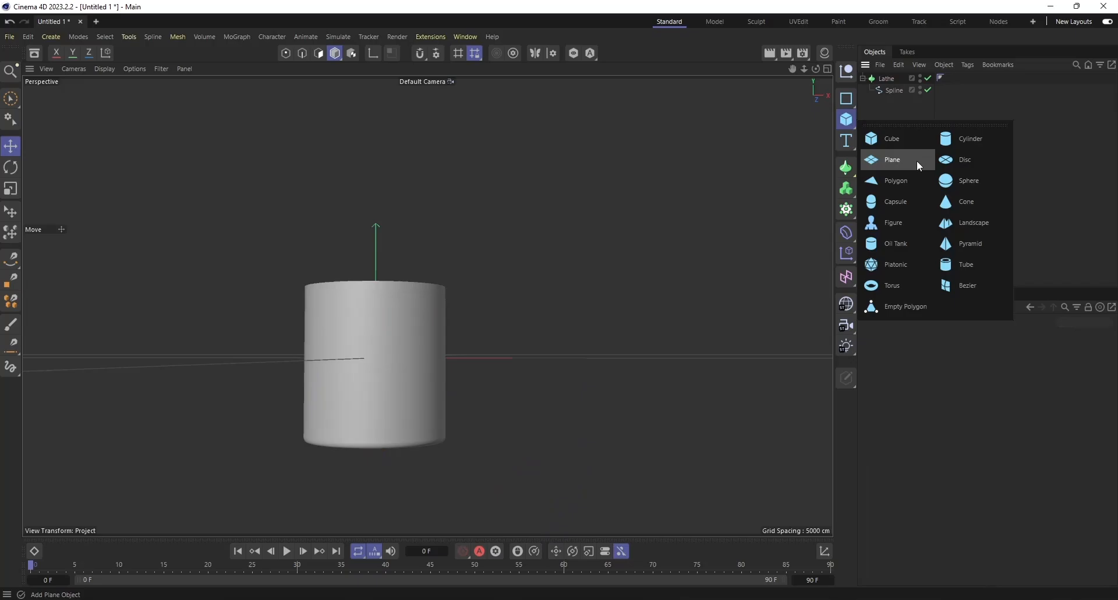
left_click(901, 200)
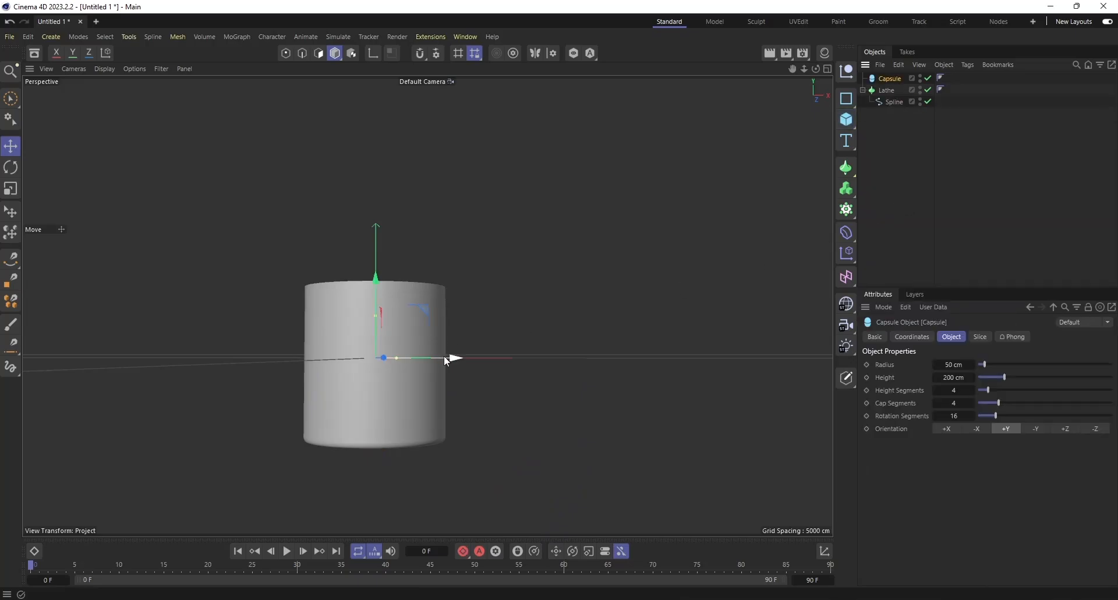
left_click_drag(452, 357, 598, 374)
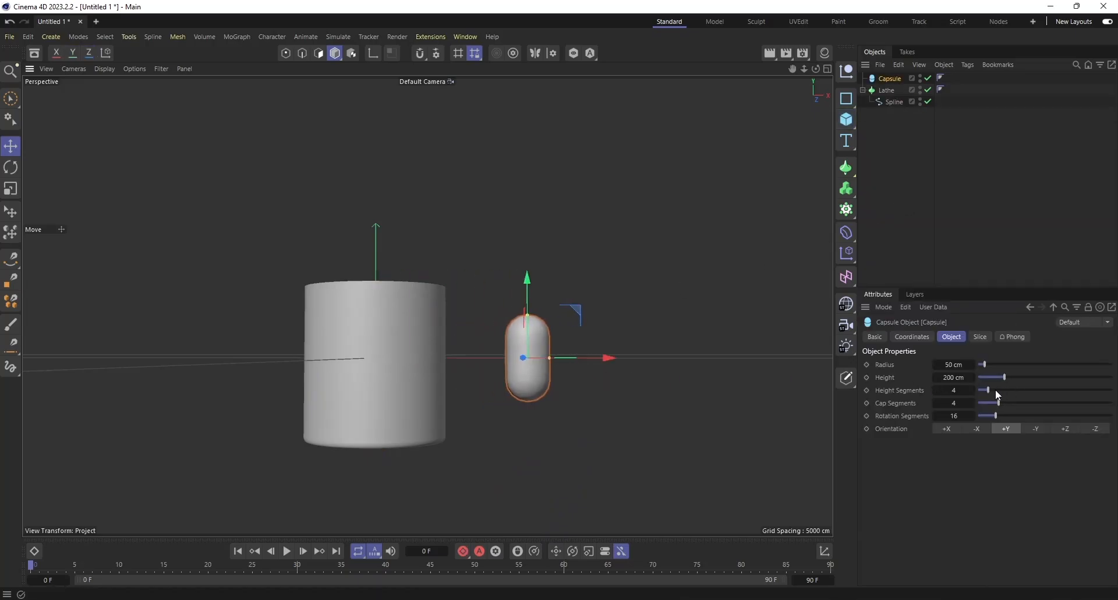
Raise the capsule's height, cap and rotation segments to the slider maximum and convert it with Connect Objects + Delete.
mouse_move(994, 389)
left_mouse_down()
mouse_move(1018, 394)
mouse_move(988, 393)
left_mouse_up()
left_click_drag(1000, 403, 1112, 403)
left_click_drag(995, 418, 1107, 418)
right_click(891, 83)
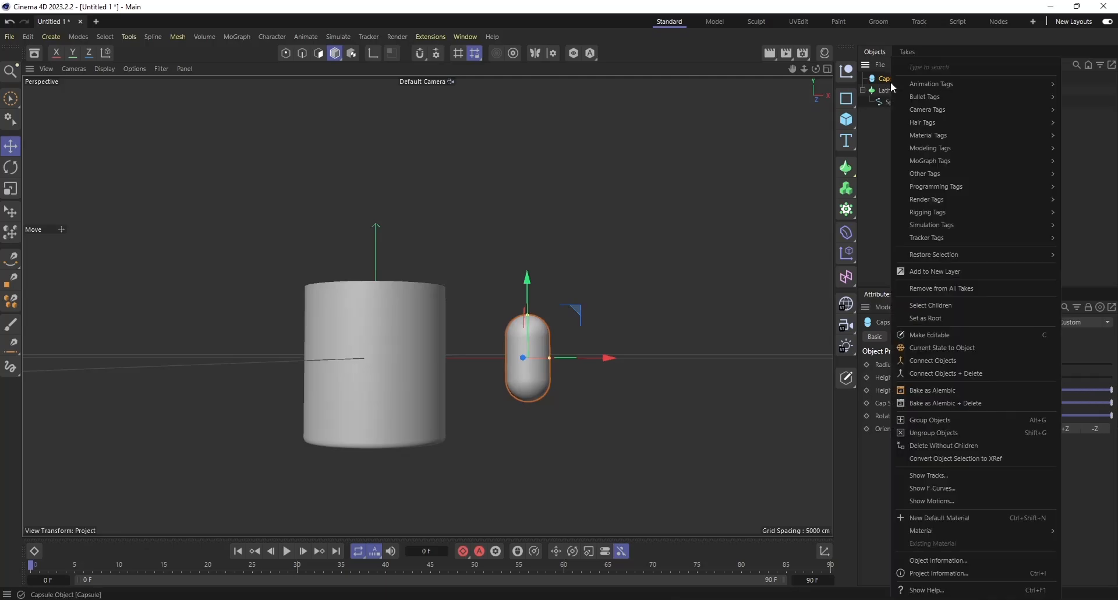
left_click(978, 378)
Scale the capsule to 0.68 in X, 2.16 in Y and 0.21 in Z.
left_click(927, 338)
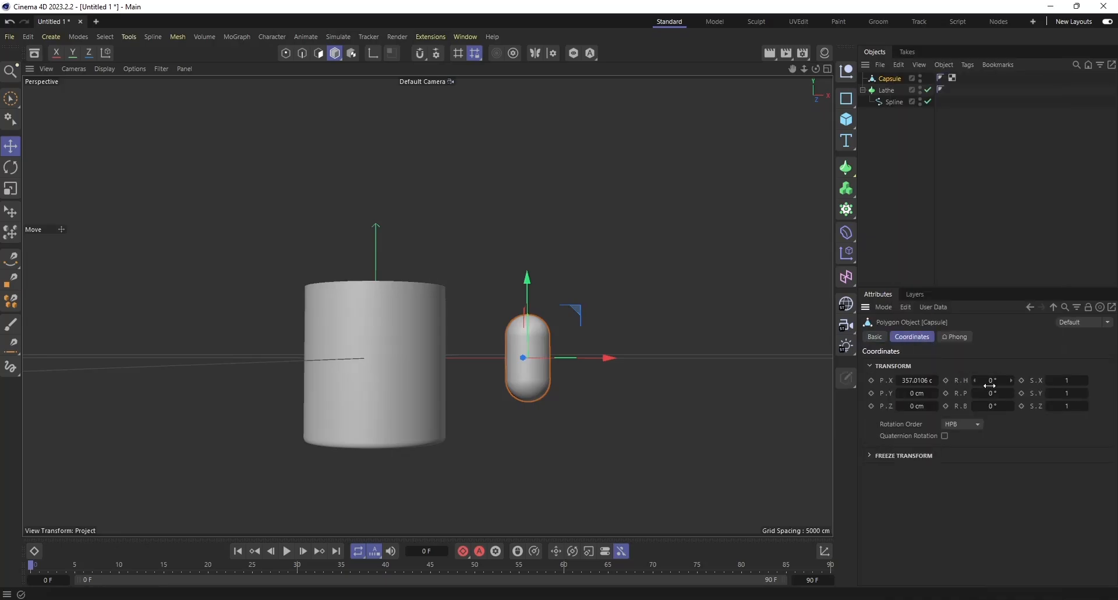
left_click_drag(989, 383, 1014, 384)
key("ctrl+z")
left_click_drag(816, 69, 812, 89)
mouse_move(1065, 393)
left_mouse_down()
mouse_move(1117, 392)
mouse_move(1114, 381)
mouse_move(1039, 394)
mouse_move(1057, 394)
mouse_move(1015, 380)
mouse_move(1055, 406)
left_mouse_up()
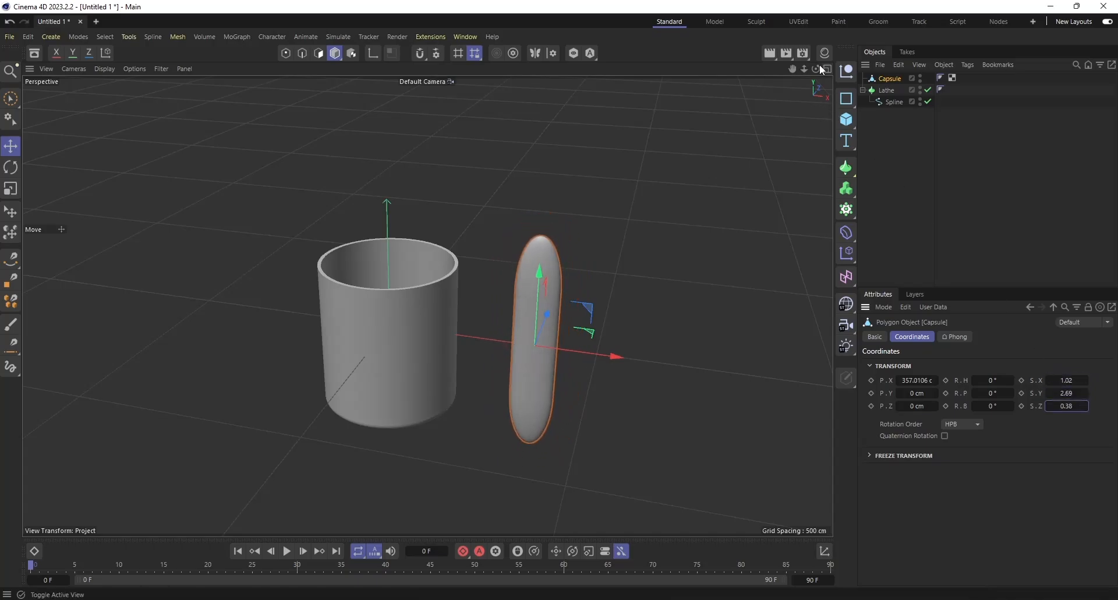
left_click_drag(427, 305, 427, 305, "alt")
left_click_drag(815, 69, 814, 66)
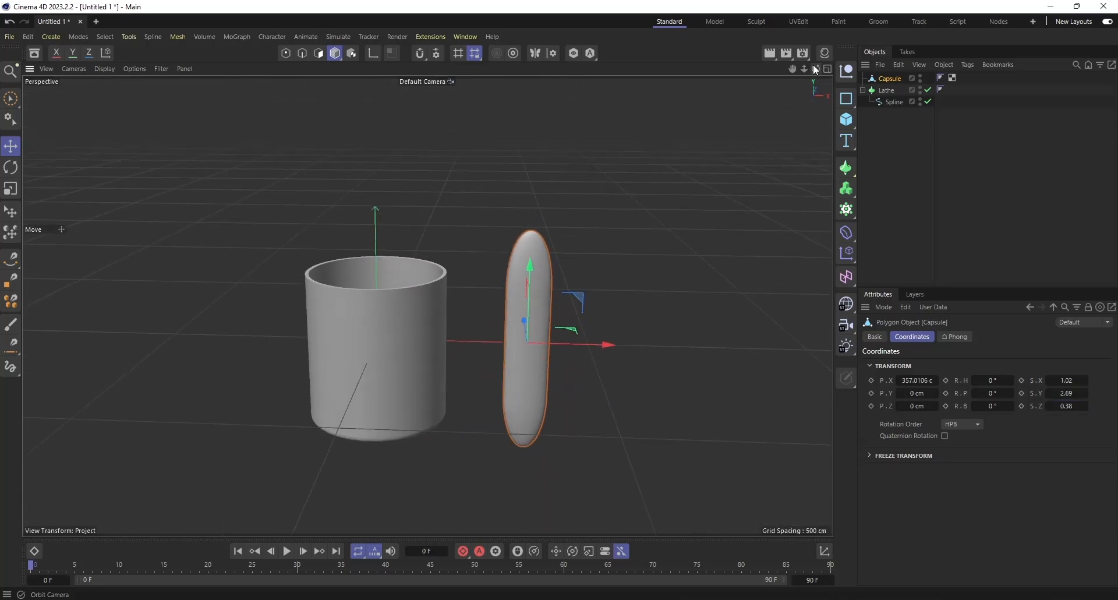
mouse_move(1068, 393)
left_mouse_down()
mouse_move(1055, 393)
mouse_move(1055, 380)
mouse_move(1059, 406)
left_mouse_up()
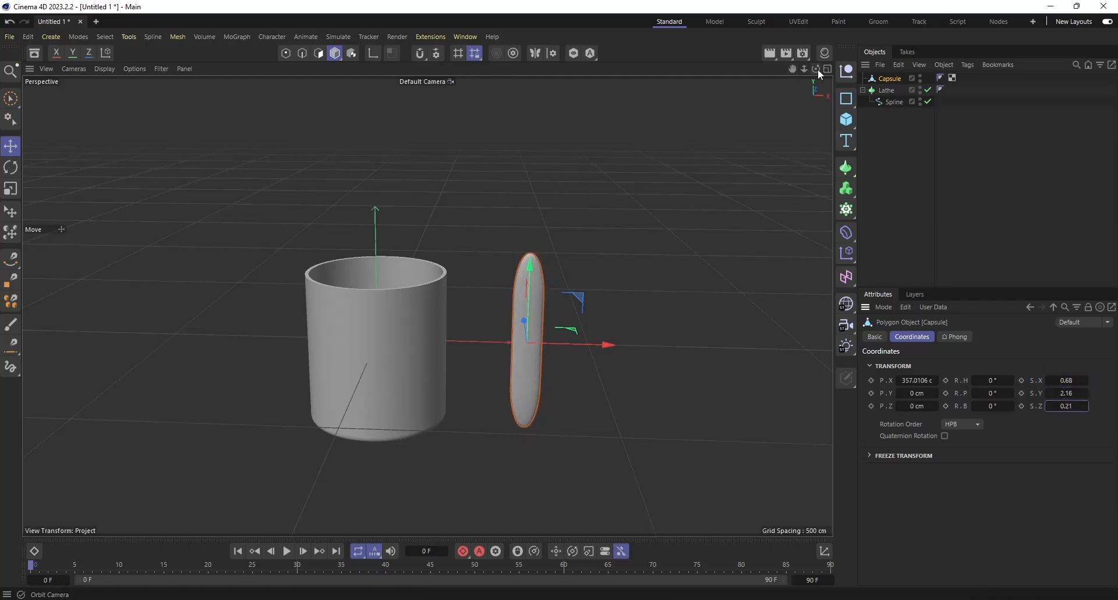
Move the capsule along X into the middle of the cup, to about X -1.4 cm, and deselect it.
left_click_drag(816, 69, 797, 74)
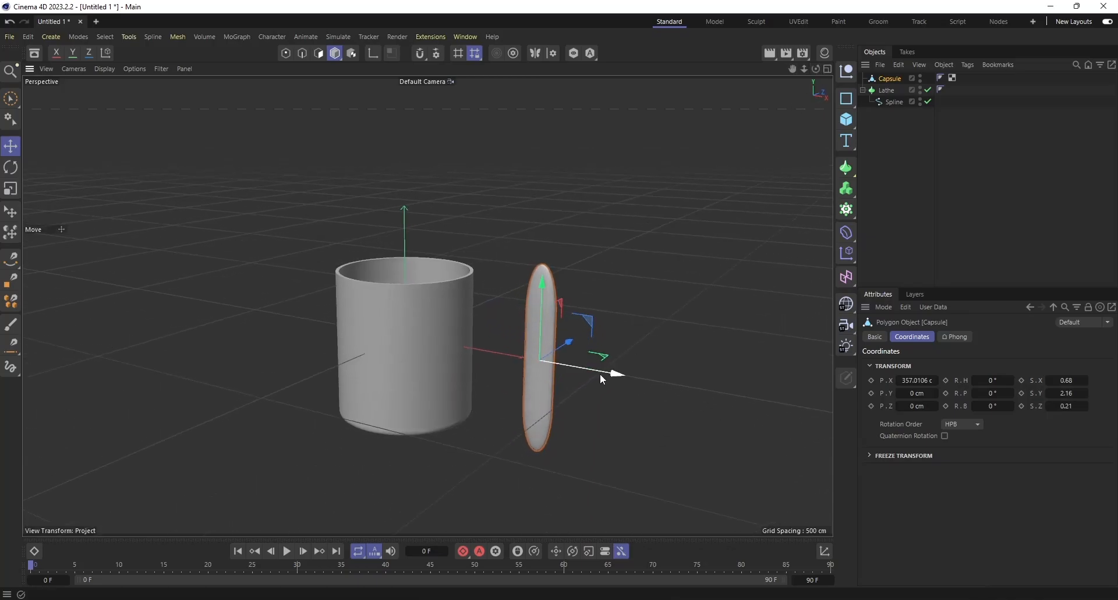
left_click_drag(600, 373, 462, 341)
left_click(928, 169)
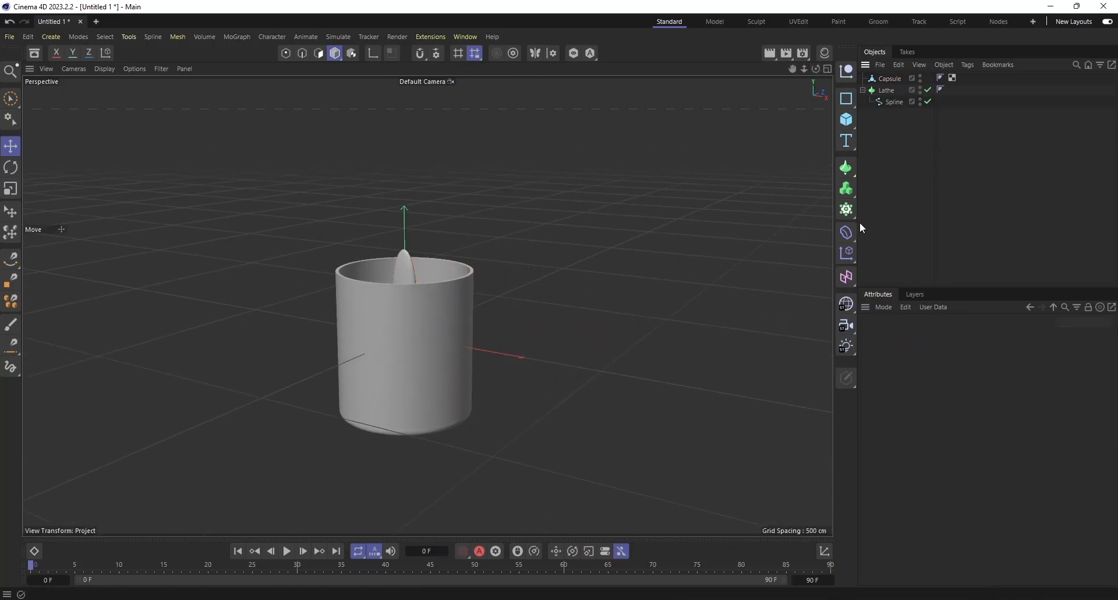
Add a new Bend deformer, make it a child of the thin capsule, and show its object properties.
left_click(846, 232)
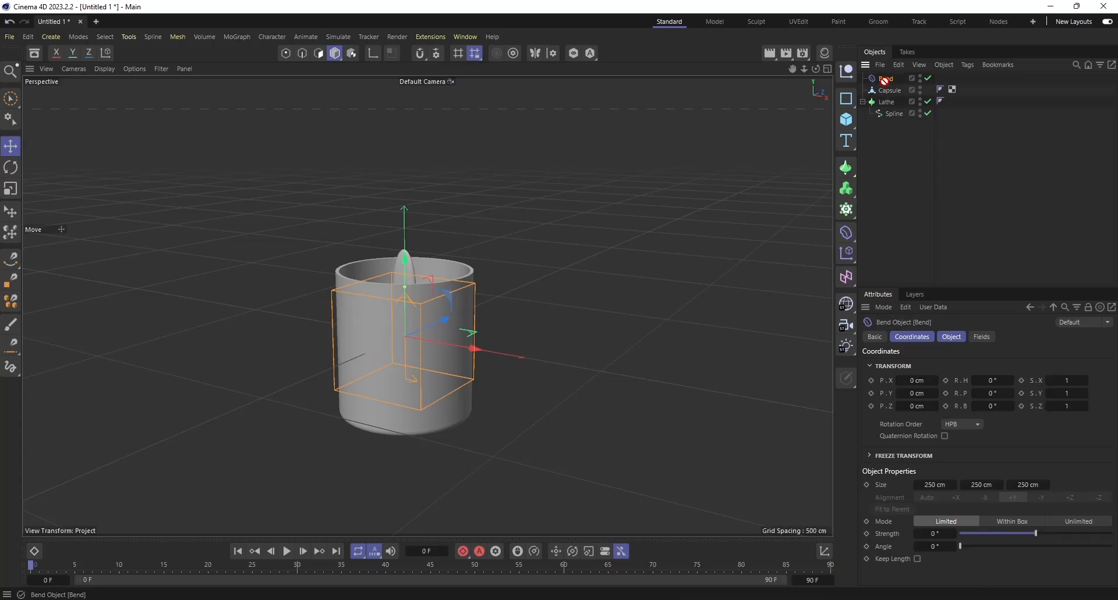
left_click_drag(887, 83, 892, 92)
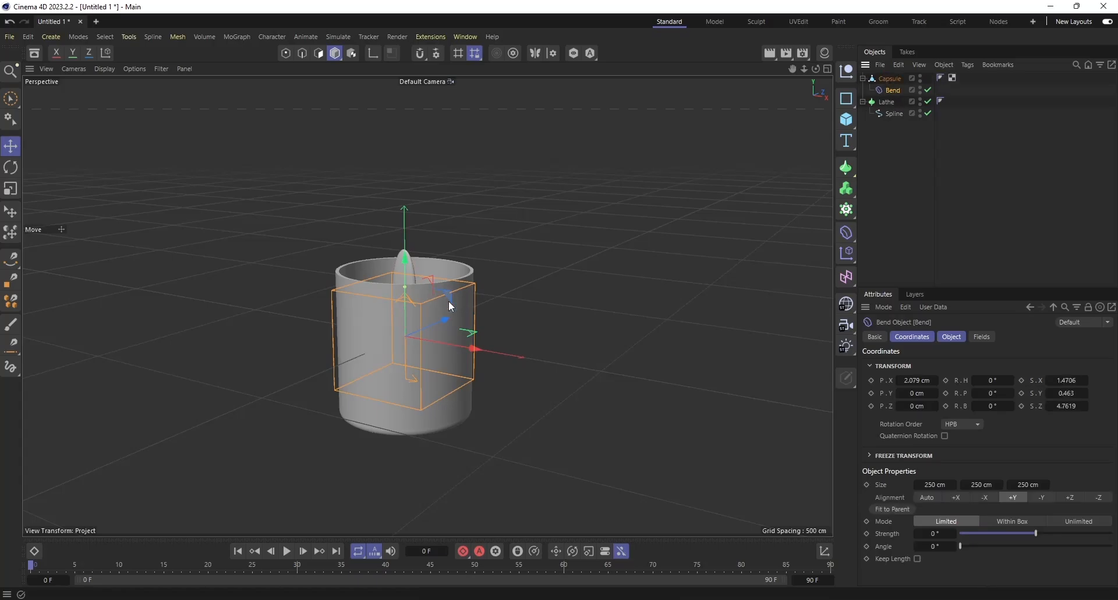
left_click(949, 337)
Try bending the capsule with a negative and a positive strength, undoing each change.
left_click_drag(1036, 414, 1006, 419)
key("ctrl+z")
left_click_drag(816, 68, 745, 103)
left_click_drag(1036, 413, 1066, 414)
key("ctrl+z")
Take the Bend deformer out of the capsule's hierarchy and select the capsule.
left_click(11, 168)
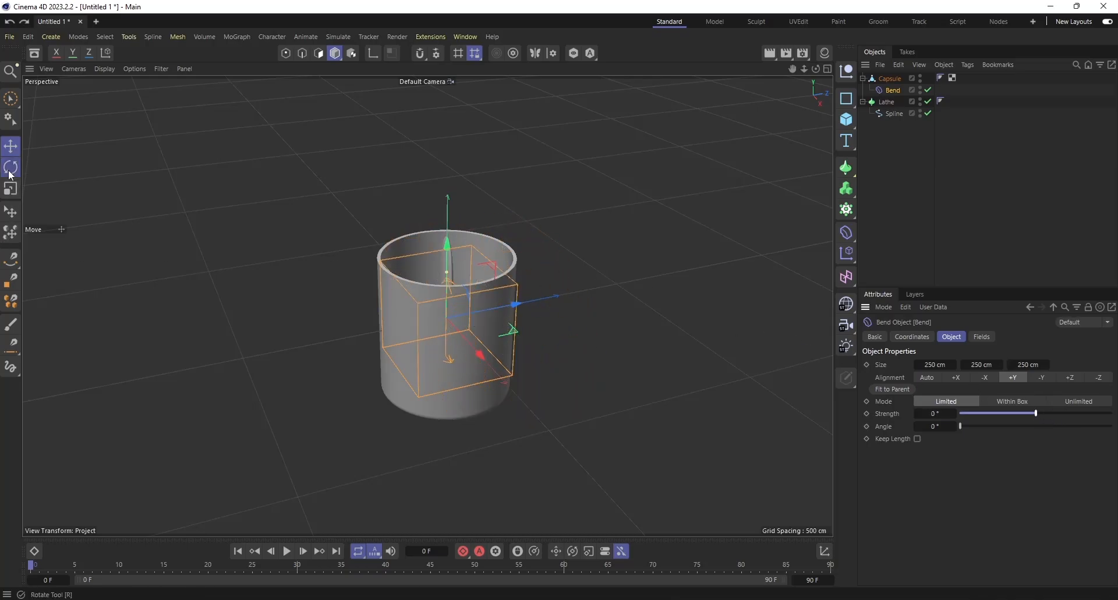
left_click_drag(891, 90, 896, 174)
left_click(889, 79)
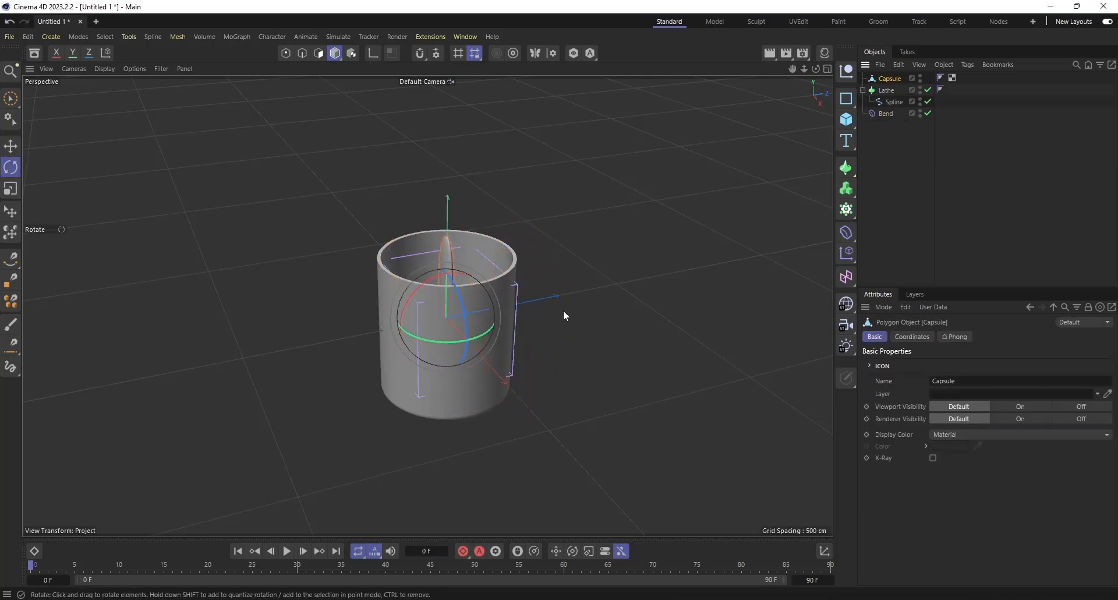
Try rotating the capsule to a heading of -48° and reset the heading to 0°.
left_click(930, 337)
left_click_drag(993, 396, 970, 381)
key("ctrl+z")
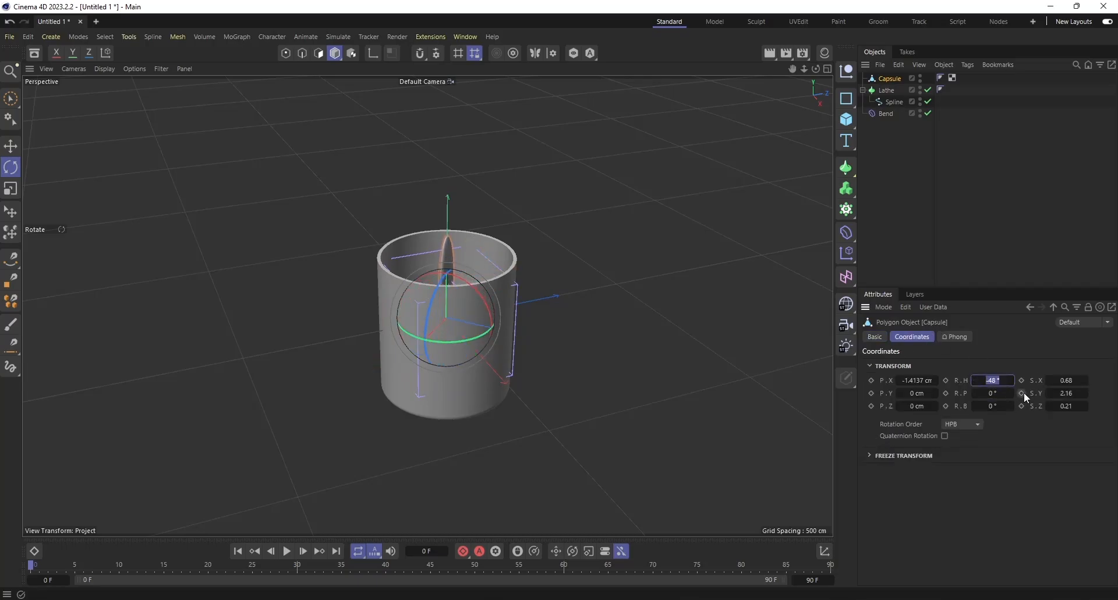
type("0")
key("Return")
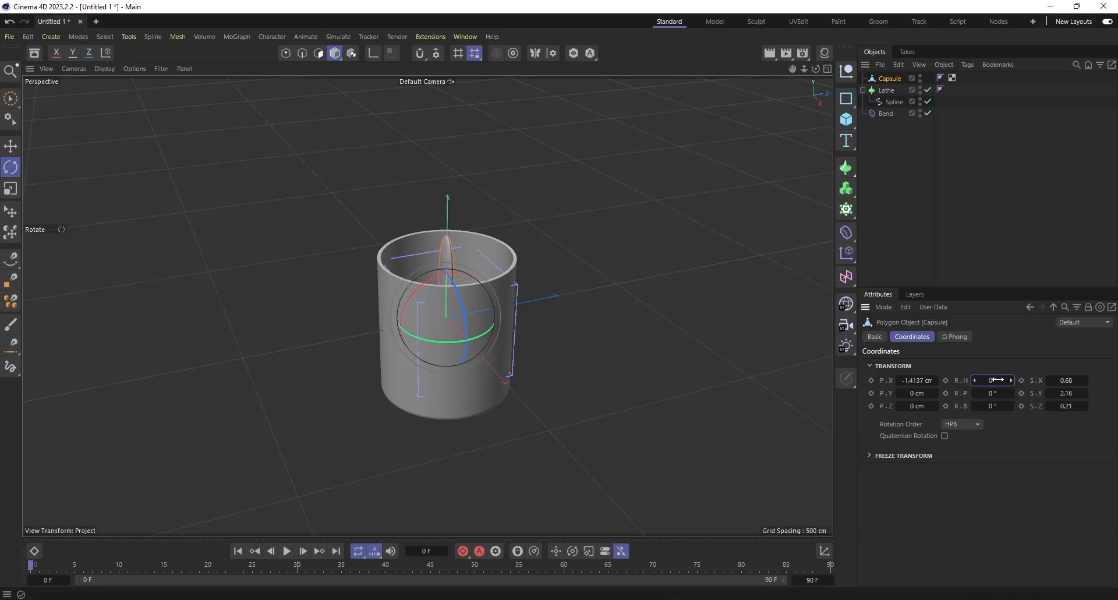
Reselect the capsule and set its heading rotation to 90°.
key("space")
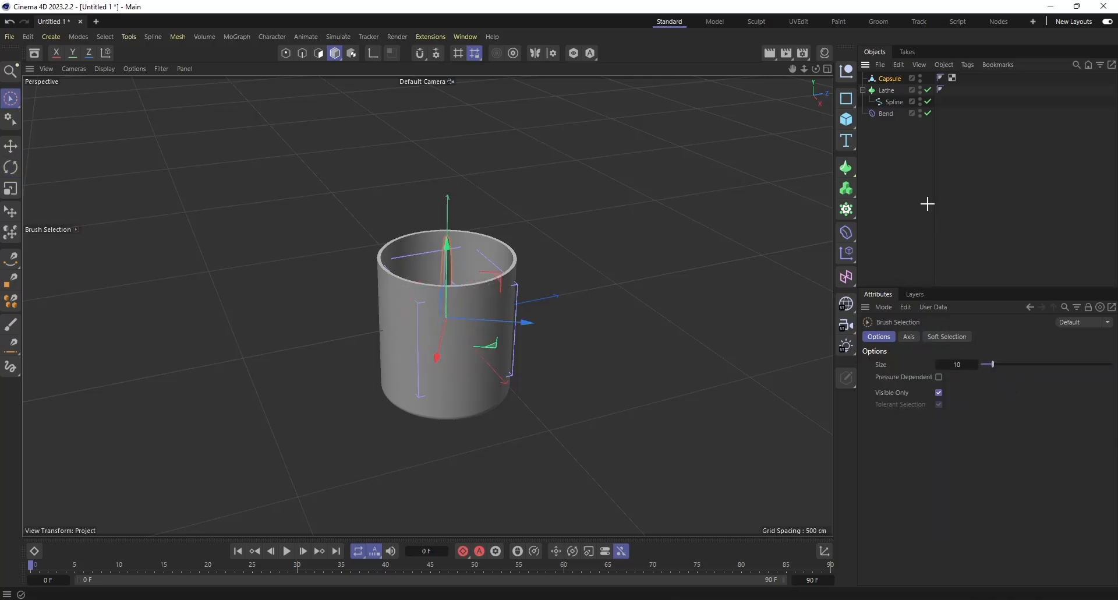
left_click(928, 203)
left_click(891, 79)
double_click(984, 380)
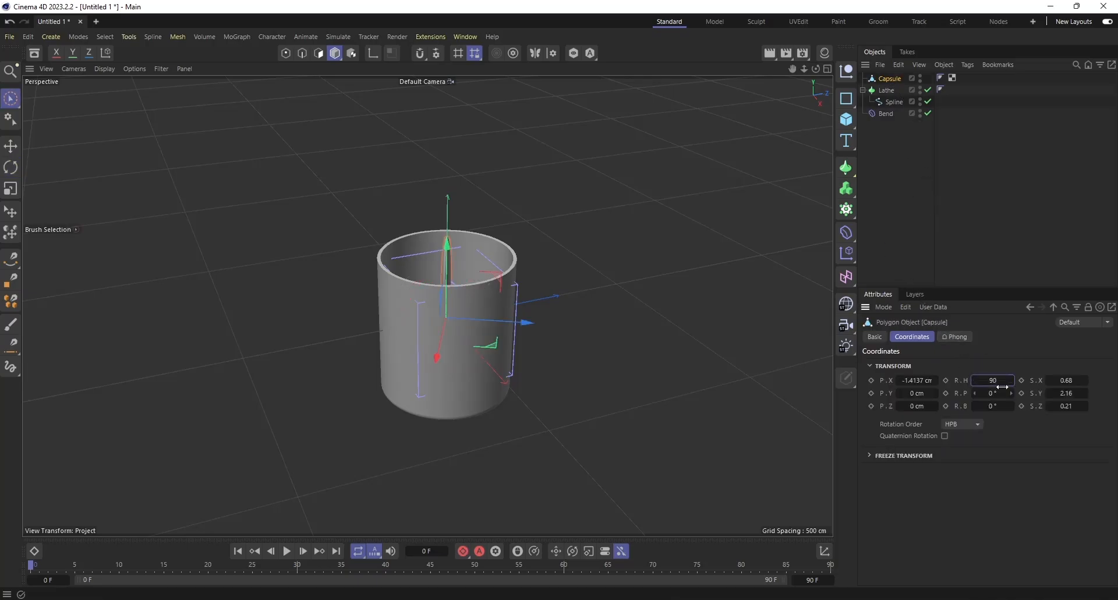
key("Return")
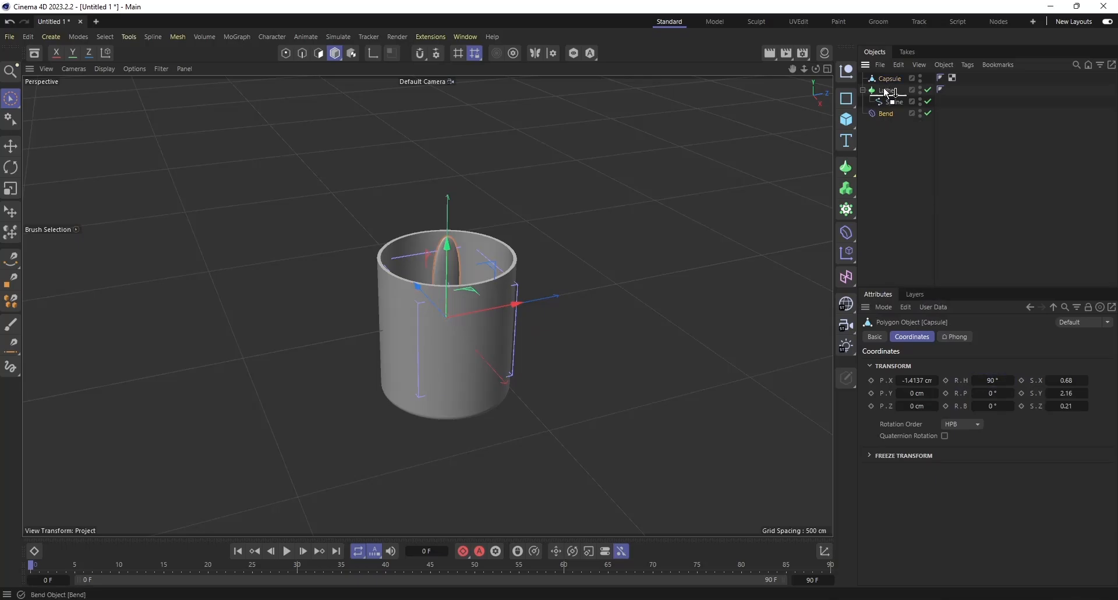
Make the Bend deformer a child of the rotated capsule and set its strength to 296°.
left_click_drag(885, 89, 888, 79)
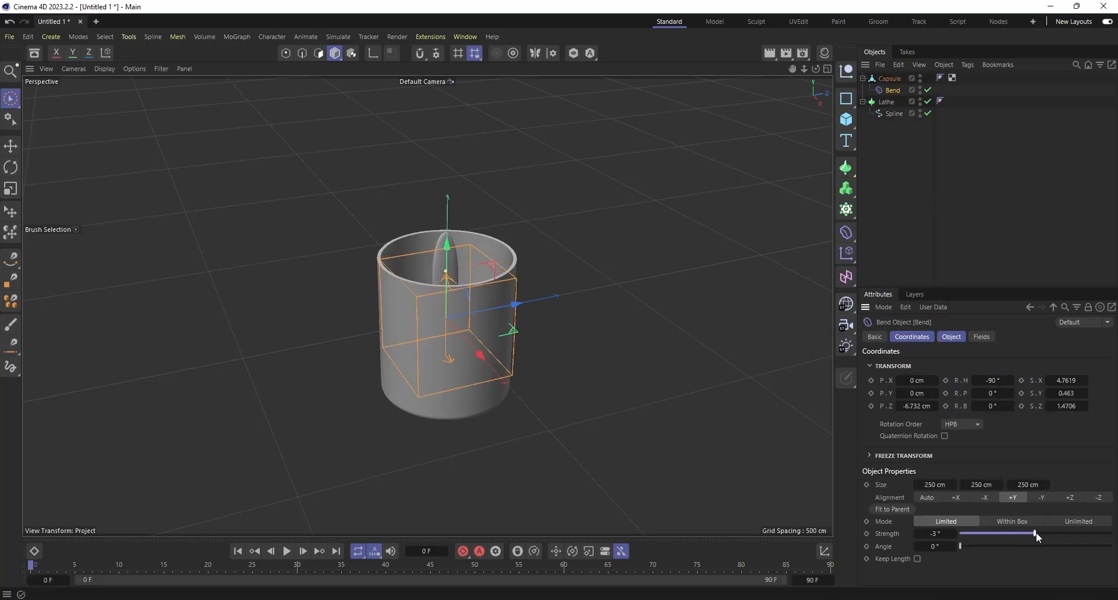
left_click_drag(1036, 532, 1096, 546)
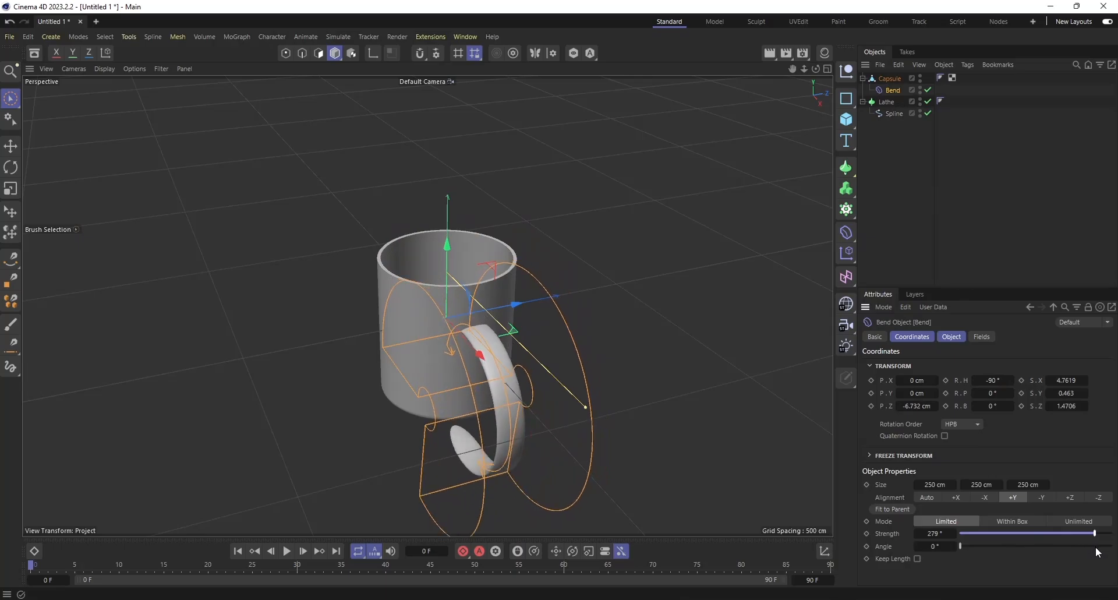
left_click_drag(816, 69, 838, 51)
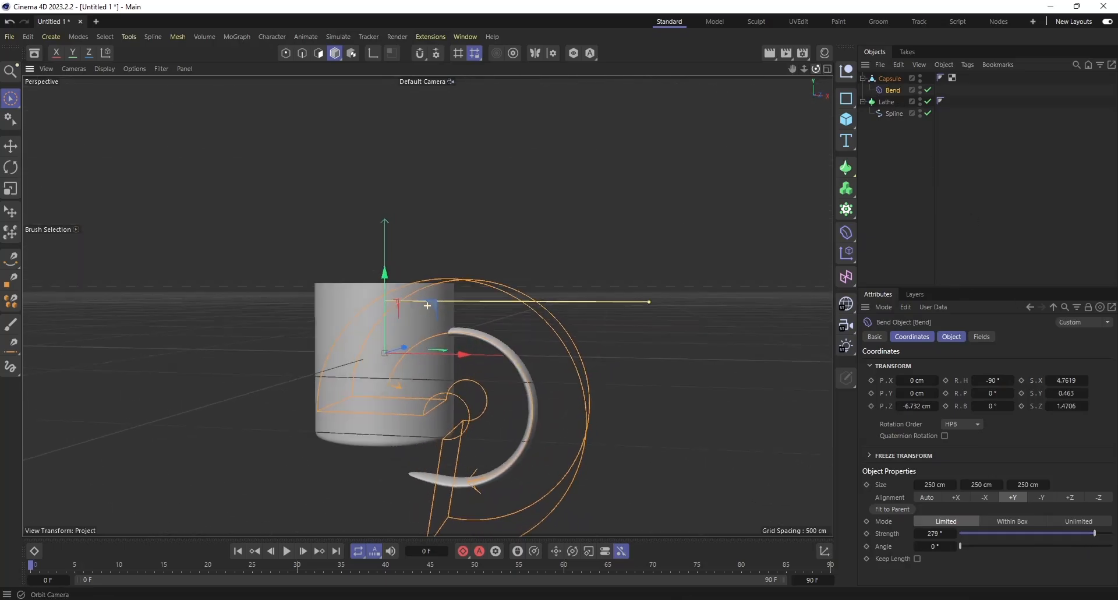
left_click_drag(1064, 533, 1101, 556)
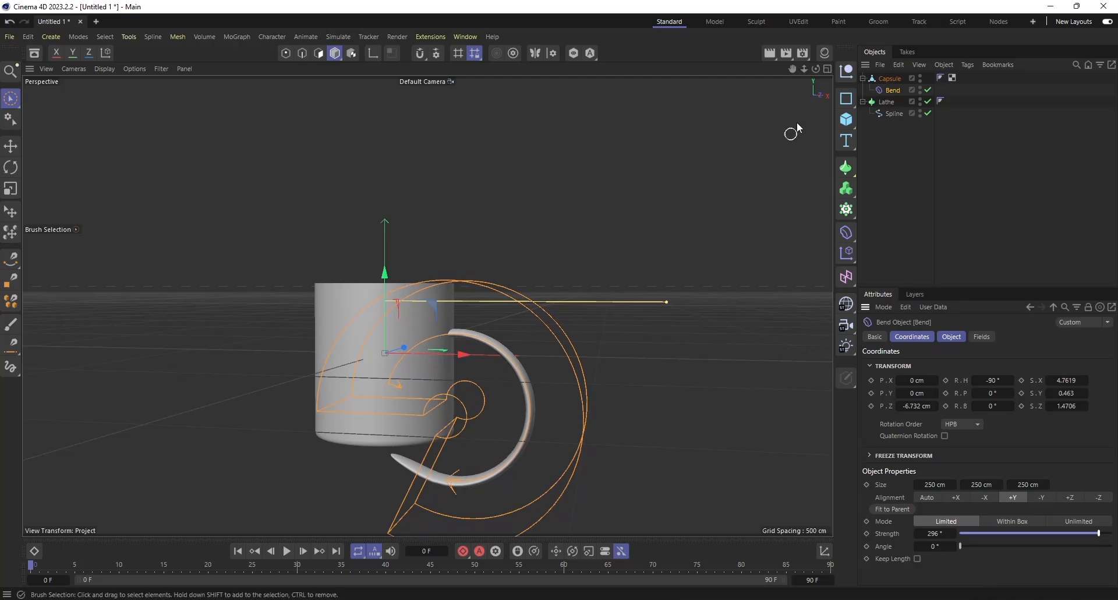
left_click_drag(815, 69, 1047, 407)
key("ctrl+z")
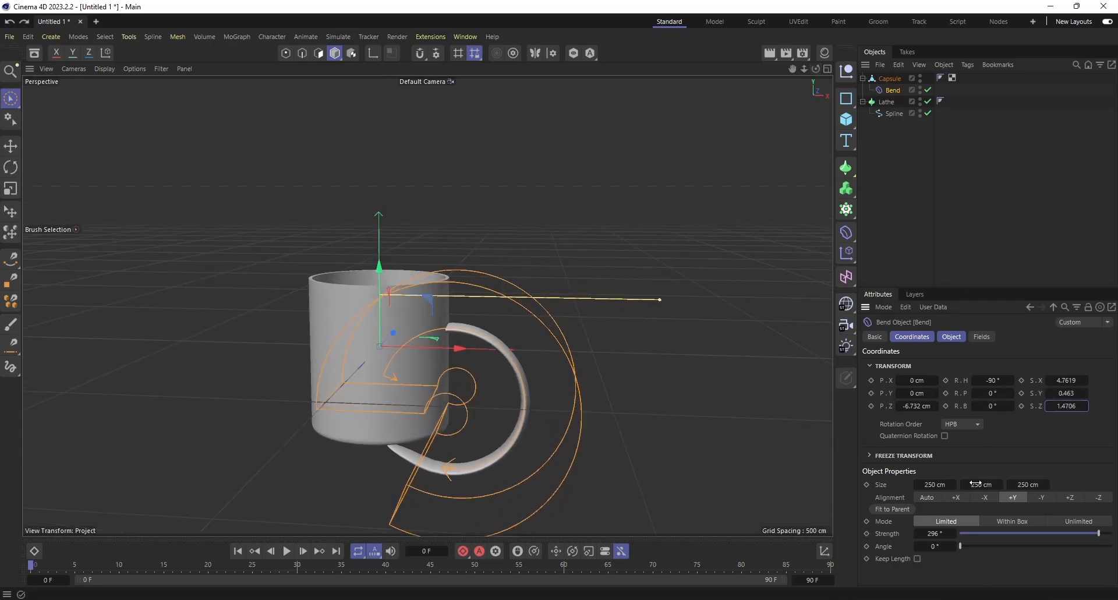
left_click_drag(1017, 533, 1006, 533)
key("ctrl+z")
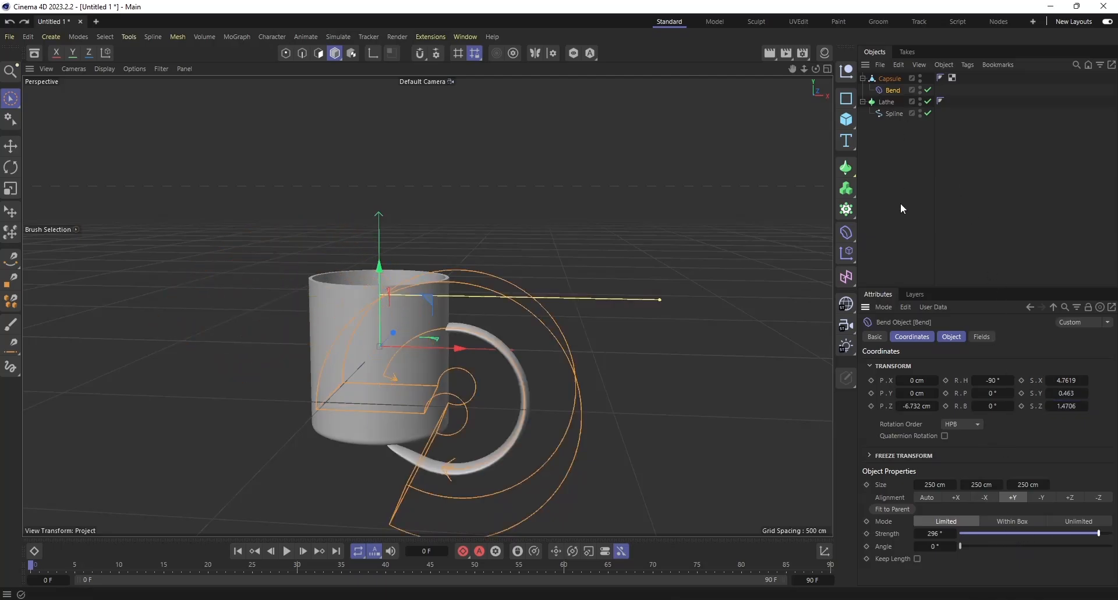
Merge the capsule and its Bend deformer into one polygon object using Connect Objects + Delete.
left_click(889, 157)
left_click(889, 80)
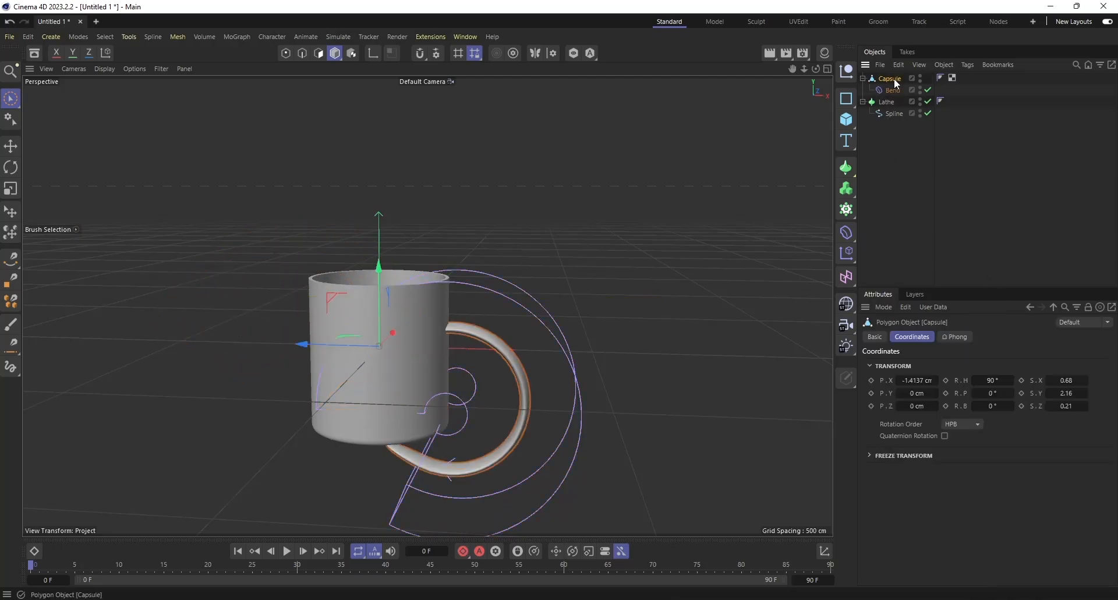
right_click(893, 81)
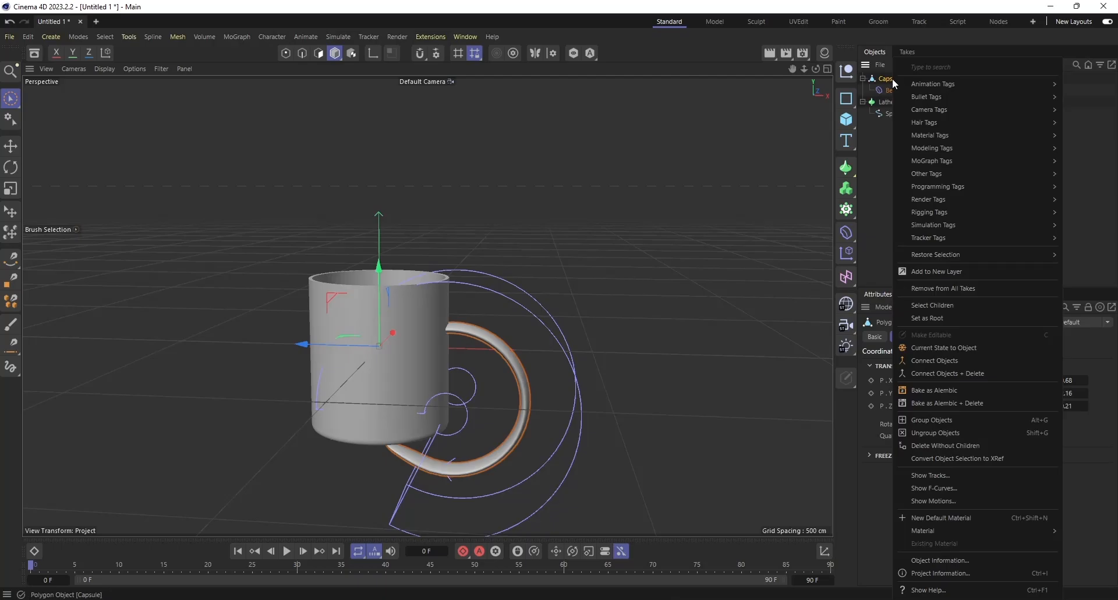
left_click(956, 372)
Raise the merged handle along the Y axis to about 95 cm beside the mug body.
key("e")
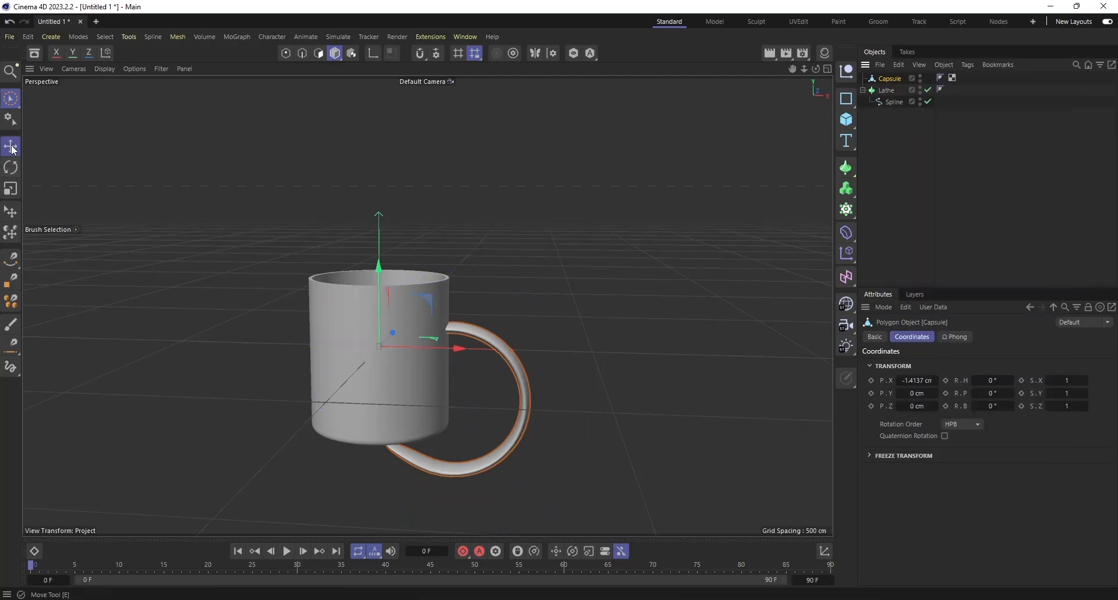
left_click_drag(382, 309, 409, 263)
left_click(14, 194)
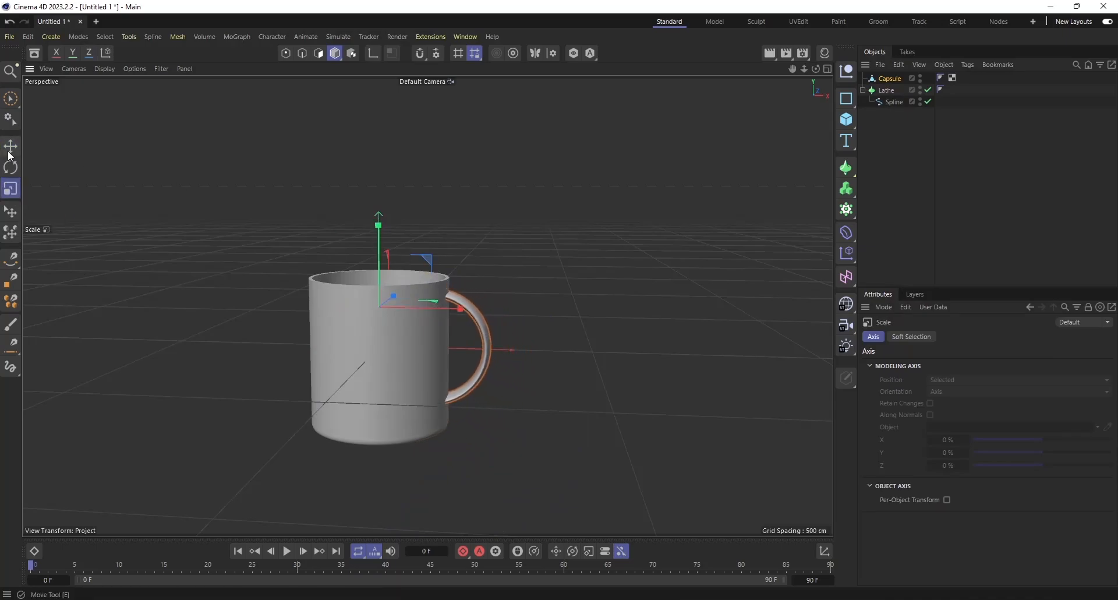
left_click(10, 153)
Scale the handle to 0.81 in X and 1.01 in Y and move it to about X 71 cm, Y 74 cm.
left_click(892, 78)
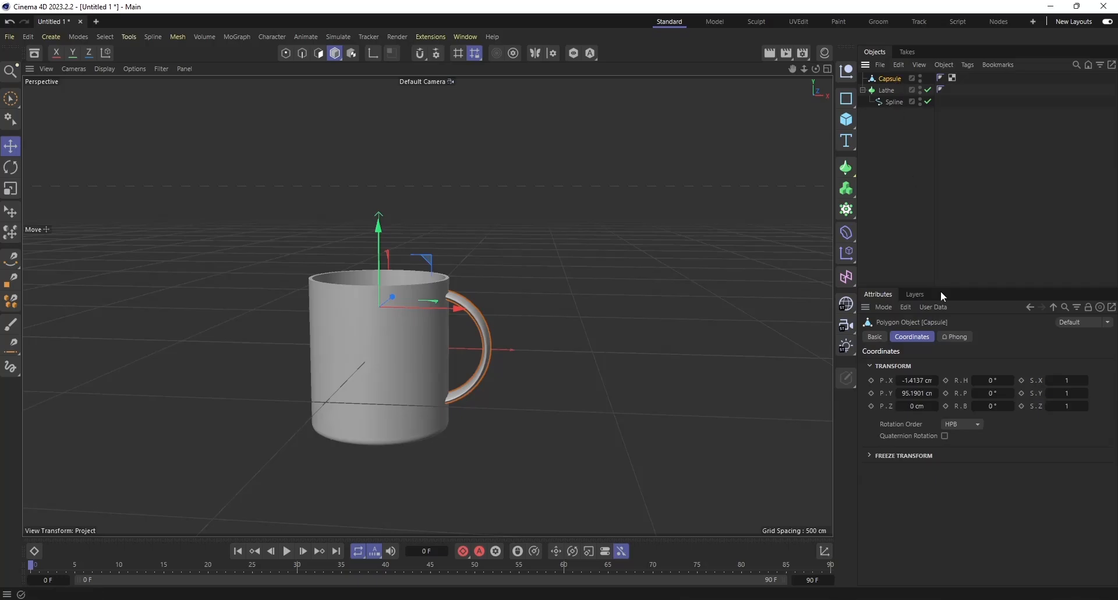
left_click(989, 394)
mouse_move(1069, 382)
left_mouse_down()
mouse_move(1084, 382)
mouse_move(1063, 382)
mouse_move(1082, 392)
mouse_move(1055, 406)
mouse_move(1057, 386)
left_mouse_up()
left_click_drag(457, 308, 487, 317)
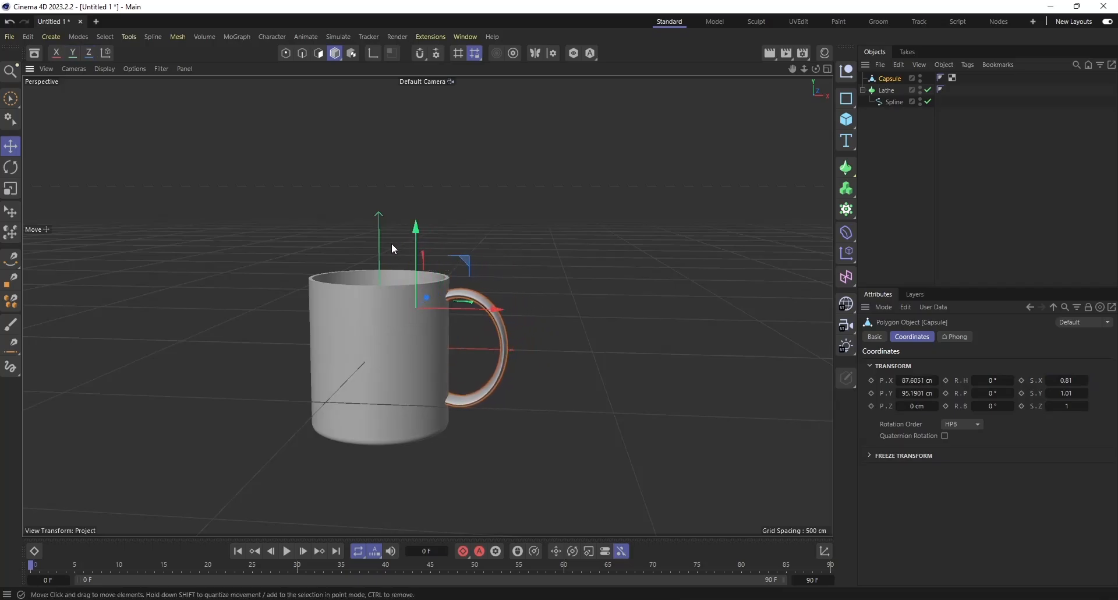
left_click_drag(414, 243, 413, 251)
left_click_drag(464, 315, 459, 315)
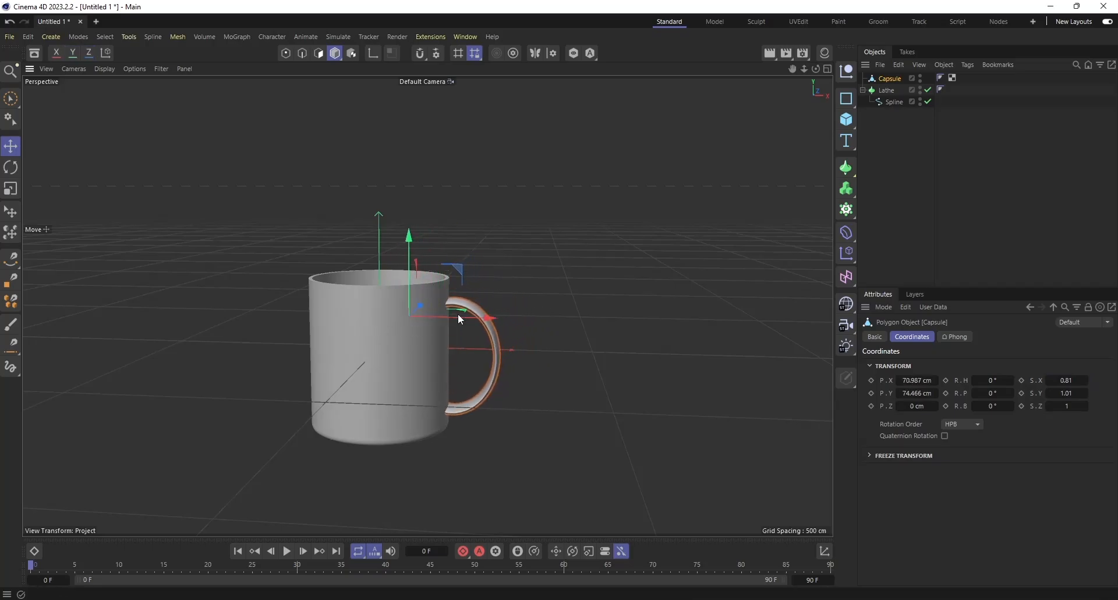
Narrow the handle to an X scale of 0.6 and move it outward to about X 116 cm.
left_click_drag(1067, 381, 1064, 381)
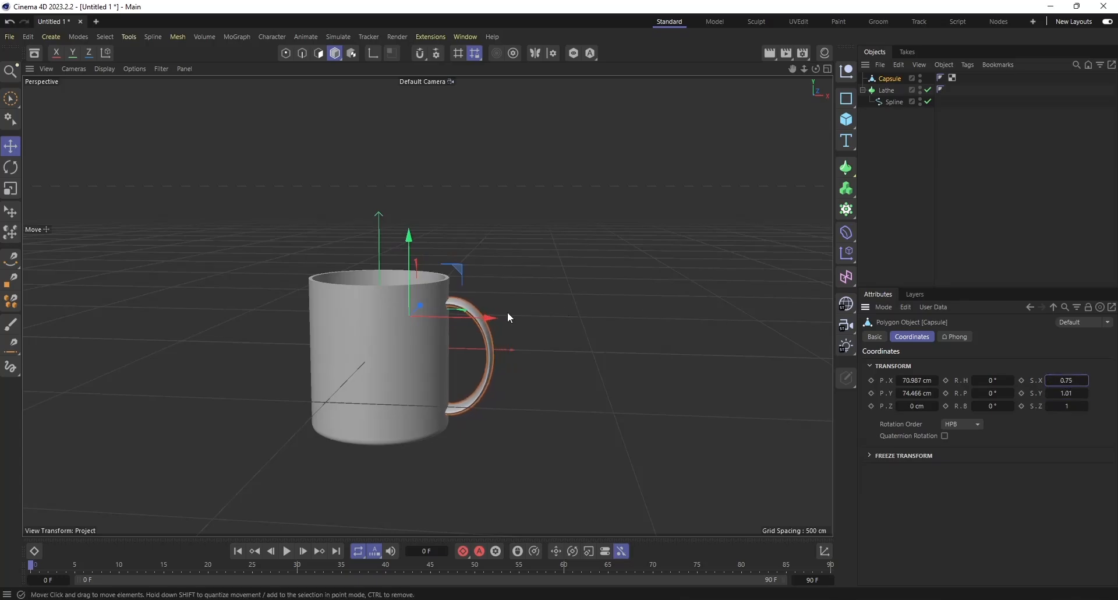
left_click_drag(492, 317, 532, 322)
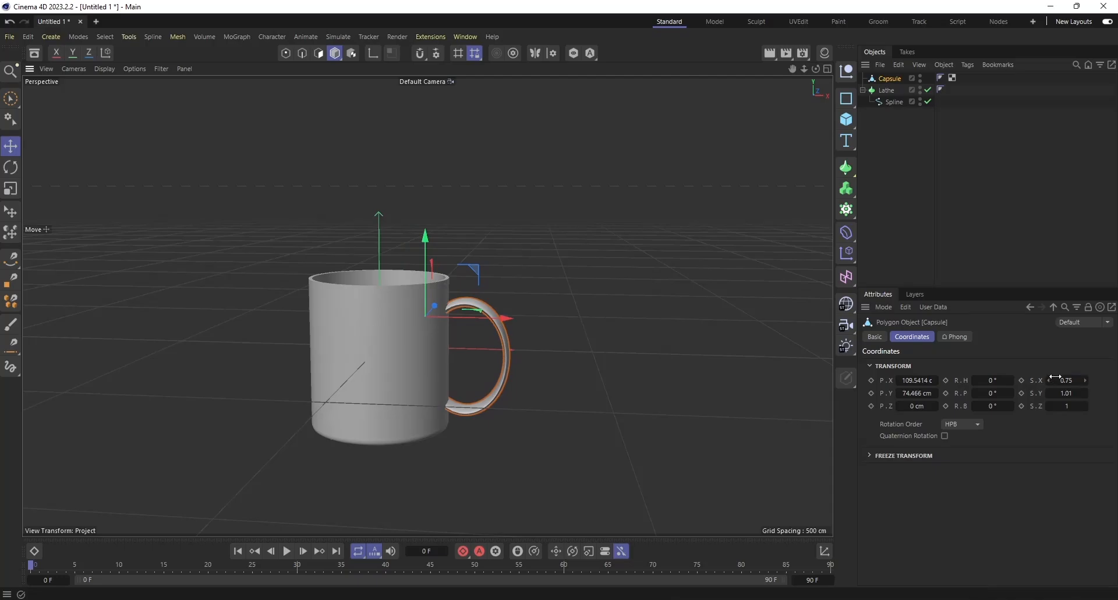
left_click_drag(1055, 377, 1049, 378)
left_click_drag(495, 317, 507, 318)
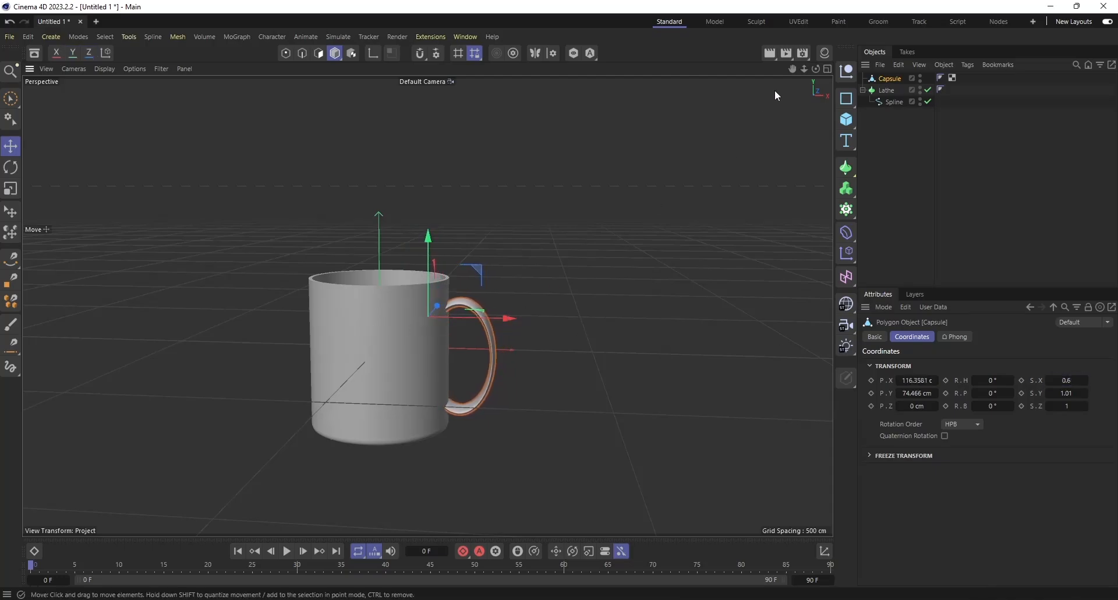
left_click_drag(816, 69, 839, 114)
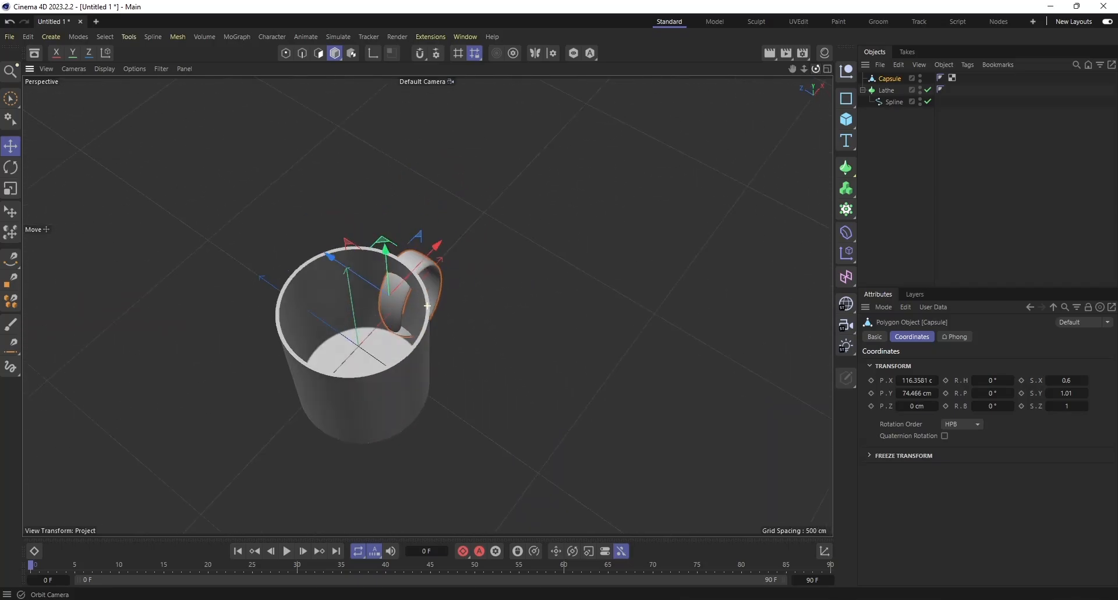
key("9")
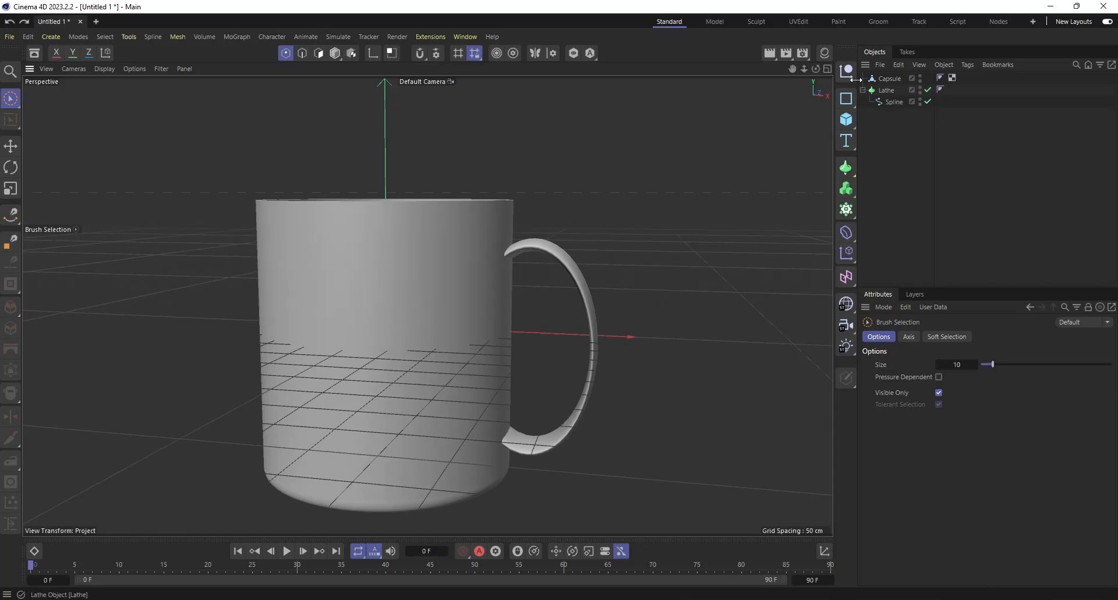
left_click(889, 78)
key("ctrl+a")
key("e")
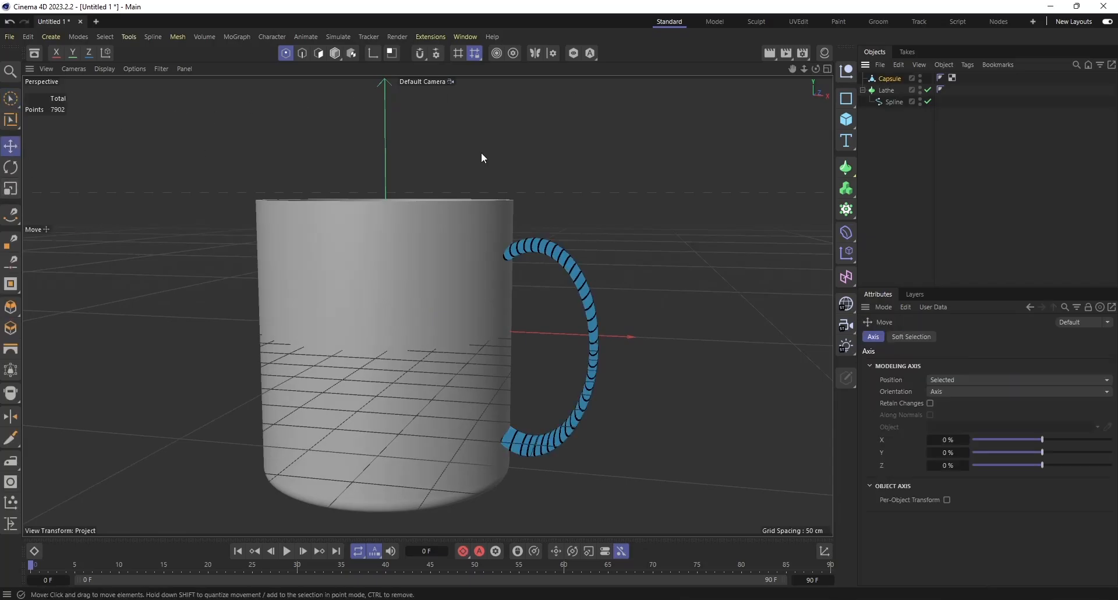
left_click(921, 186)
Add a Boole generator and a Cylinder primitive to the mug scene.
left_click_drag(805, 69, 658, 113)
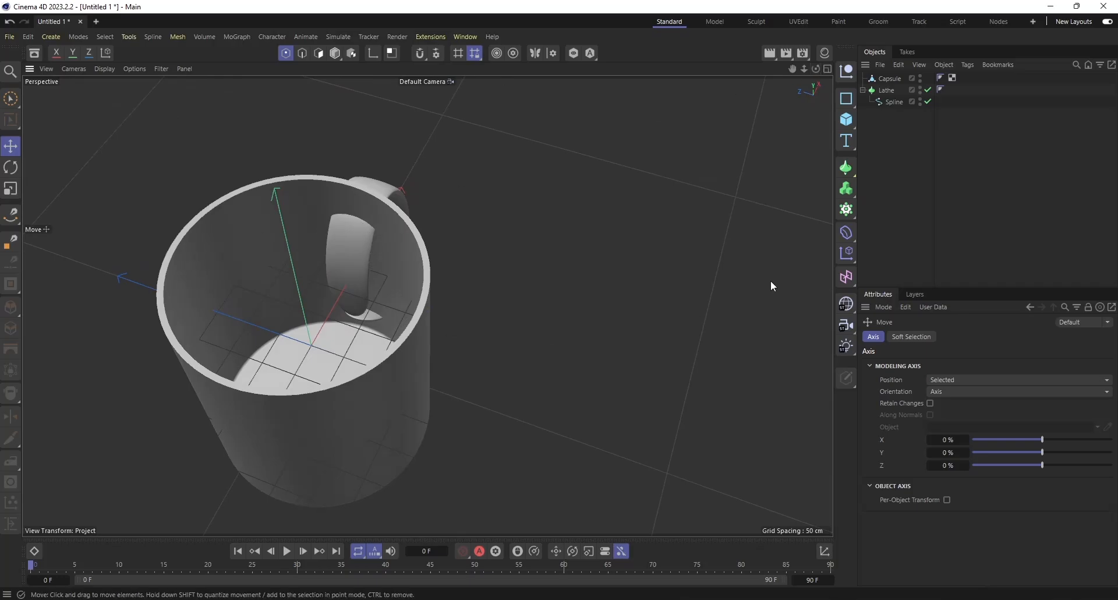
left_click(846, 168)
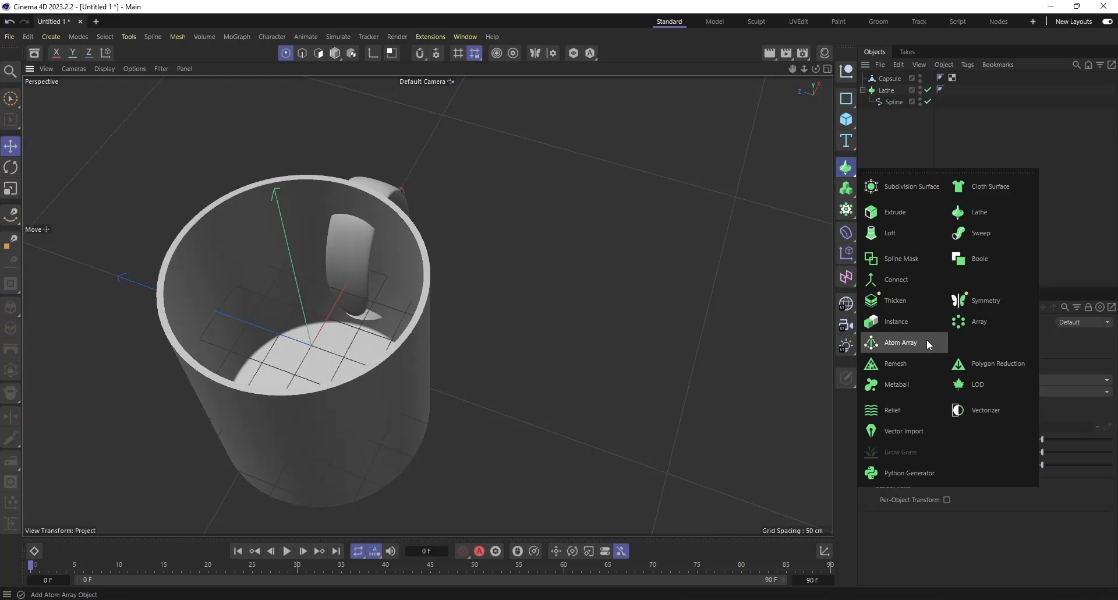
left_click(978, 259)
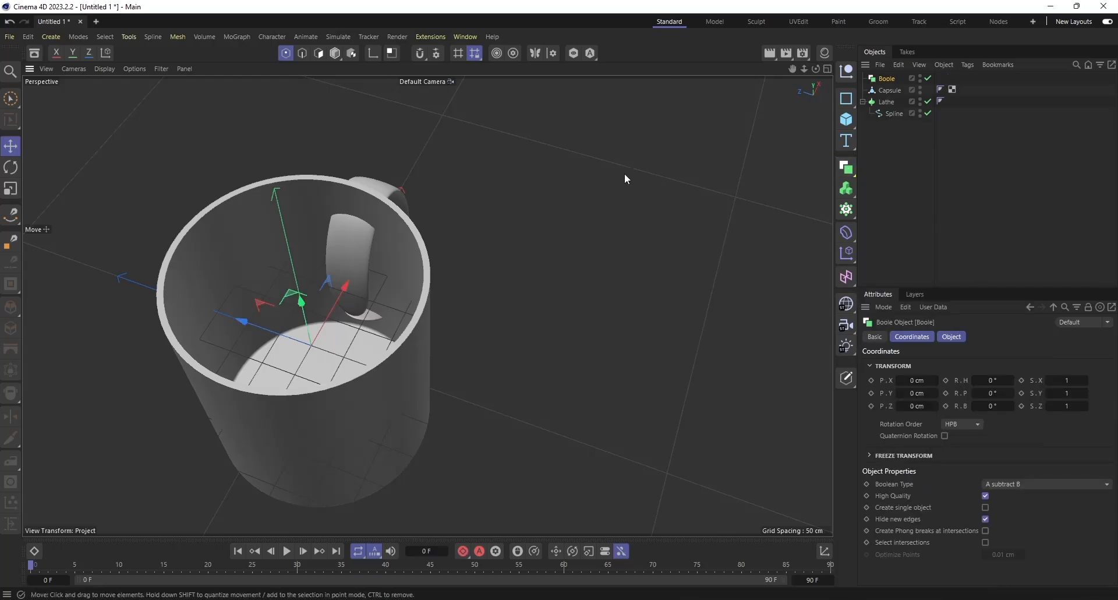
left_click(846, 126)
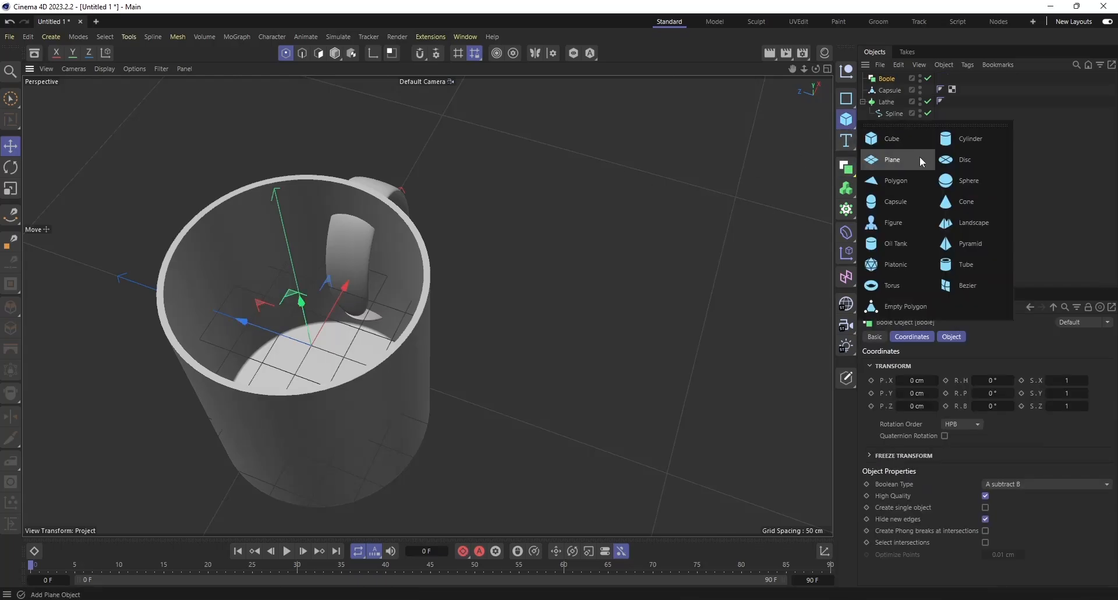
left_click(964, 142)
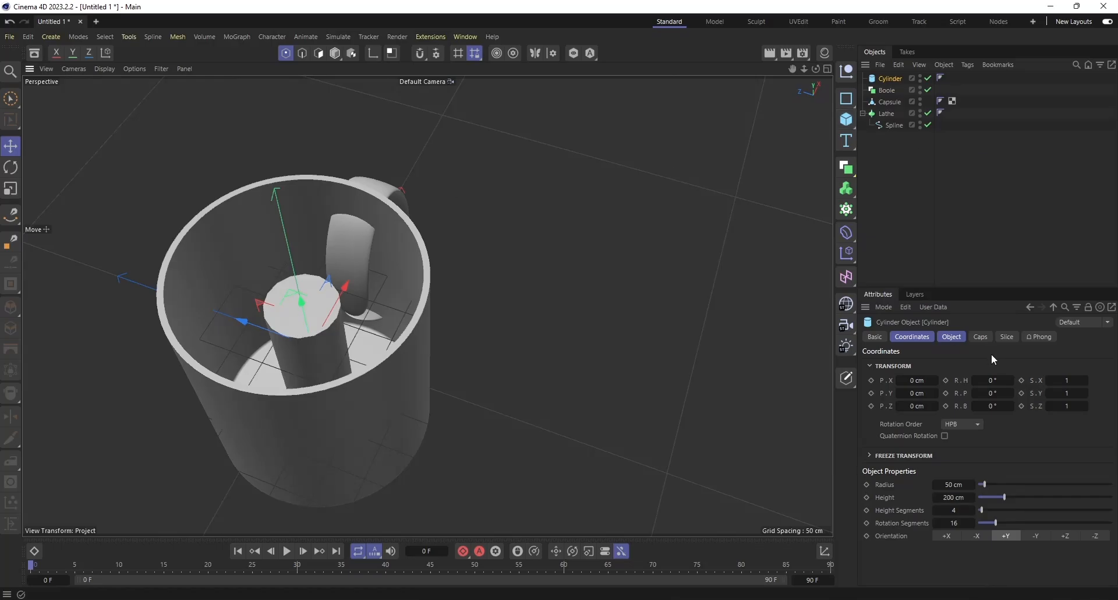
Select the new cylinder and set its cap segments to 15.
left_click(886, 82)
left_click(889, 77)
left_click_drag(992, 394, 1070, 376)
key("ctrl+z")
left_click(976, 338)
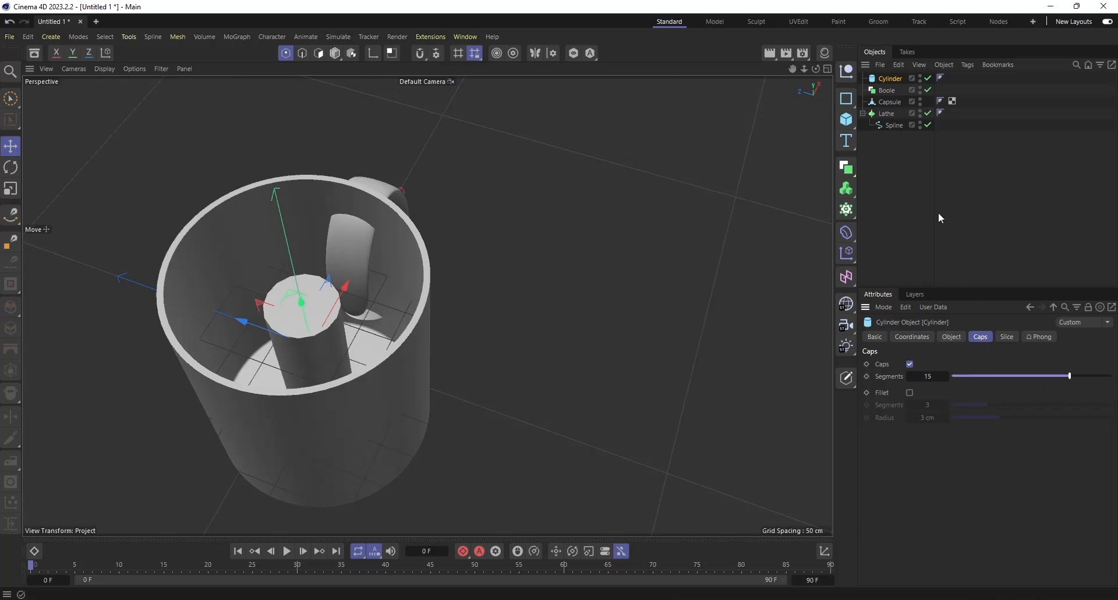
left_click(930, 255)
key("ctrl+z")
left_click(897, 80)
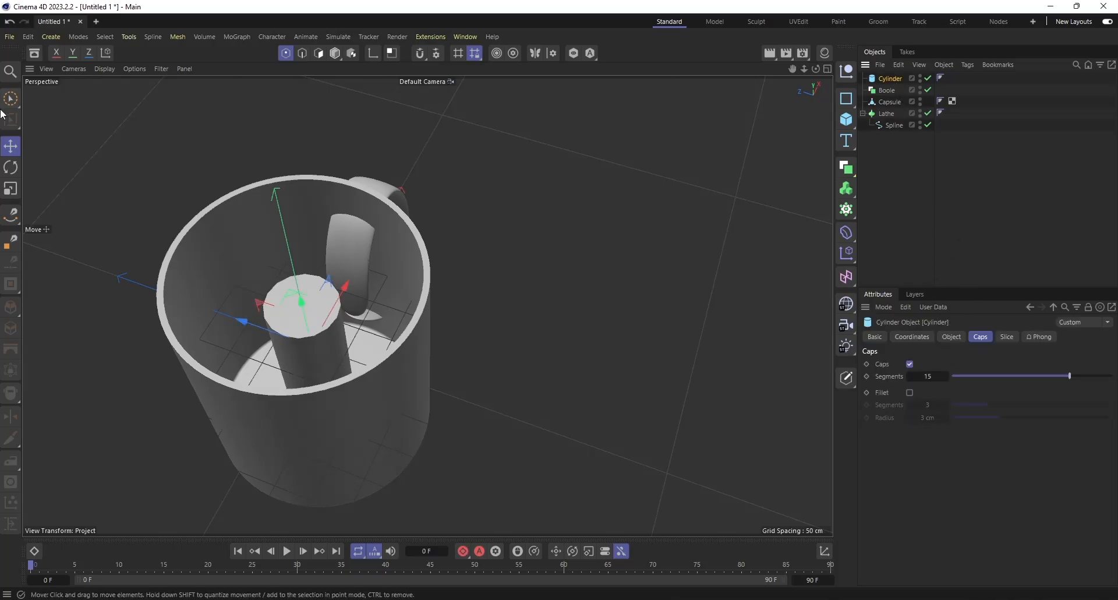
Switch to Model mode with axis editing enabled and toggle the cylinder's caps off and back on.
key("l")
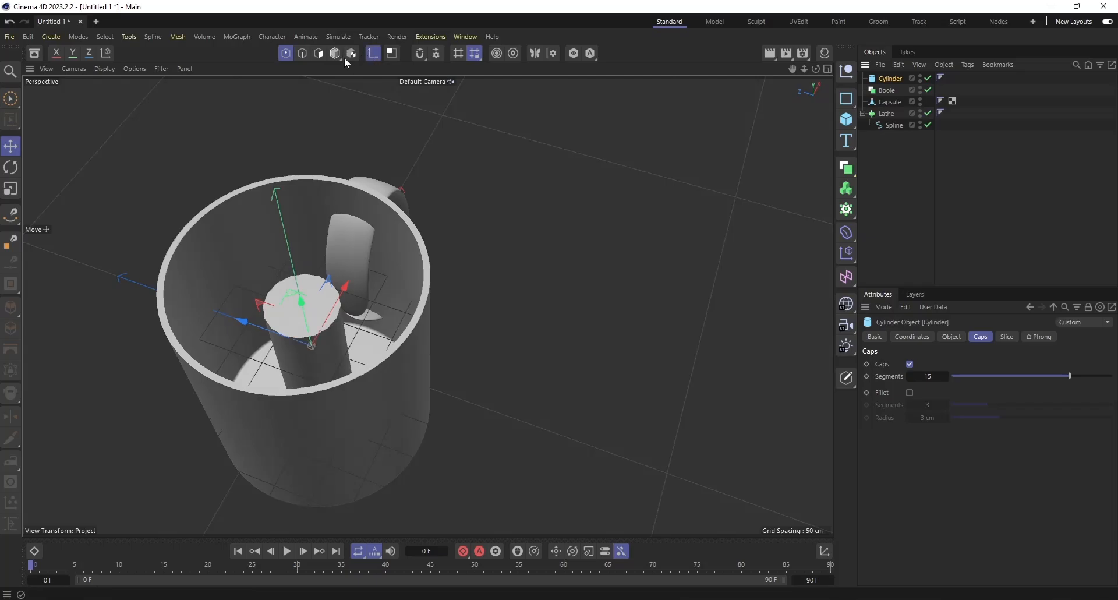
left_click(334, 53)
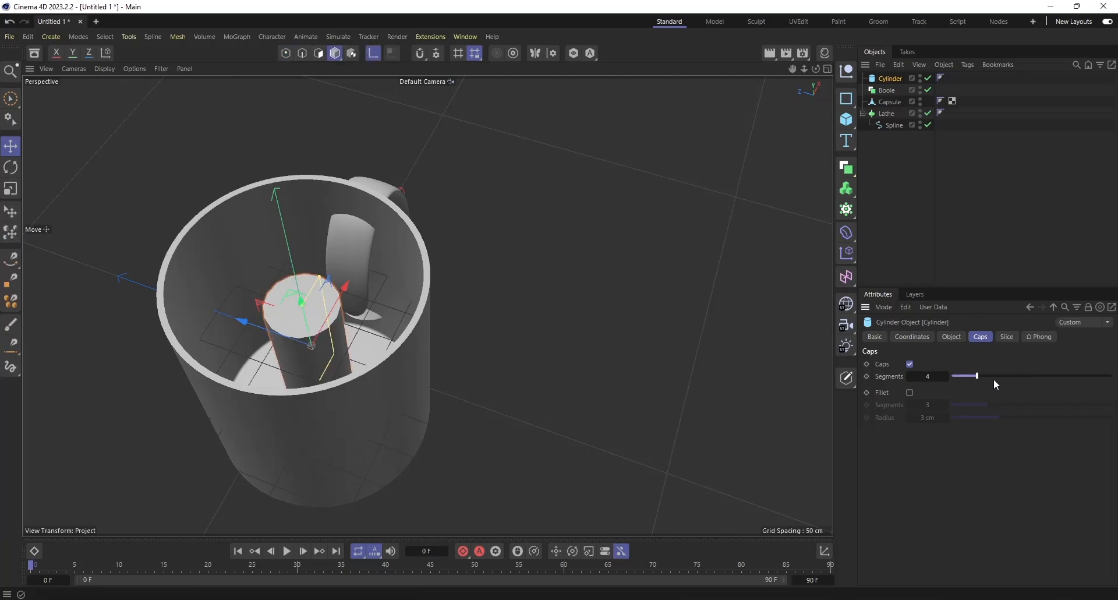
left_click(914, 199)
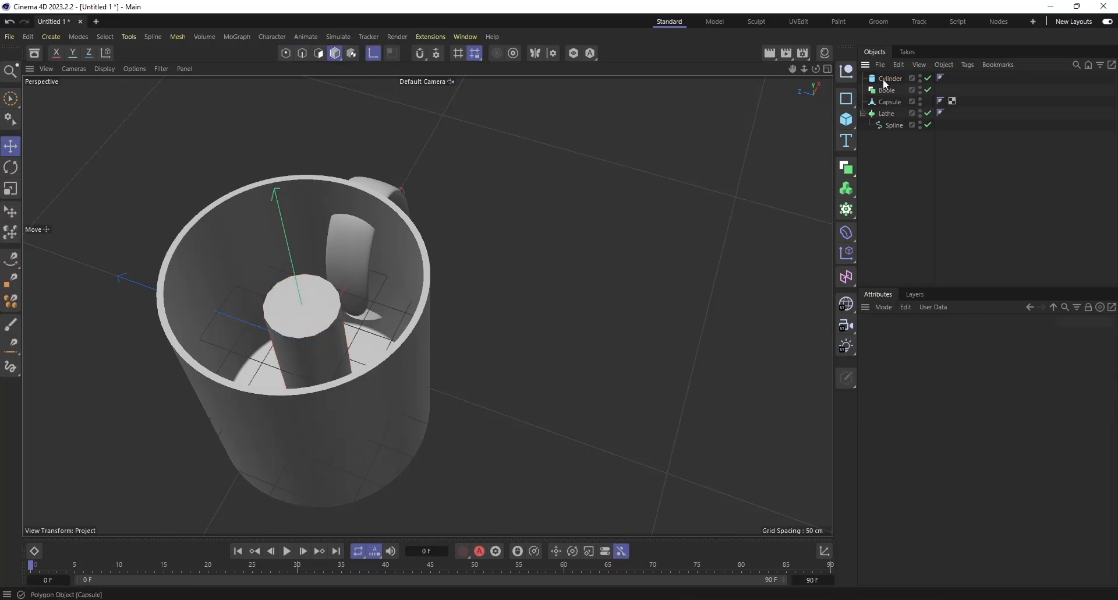
left_click(885, 79)
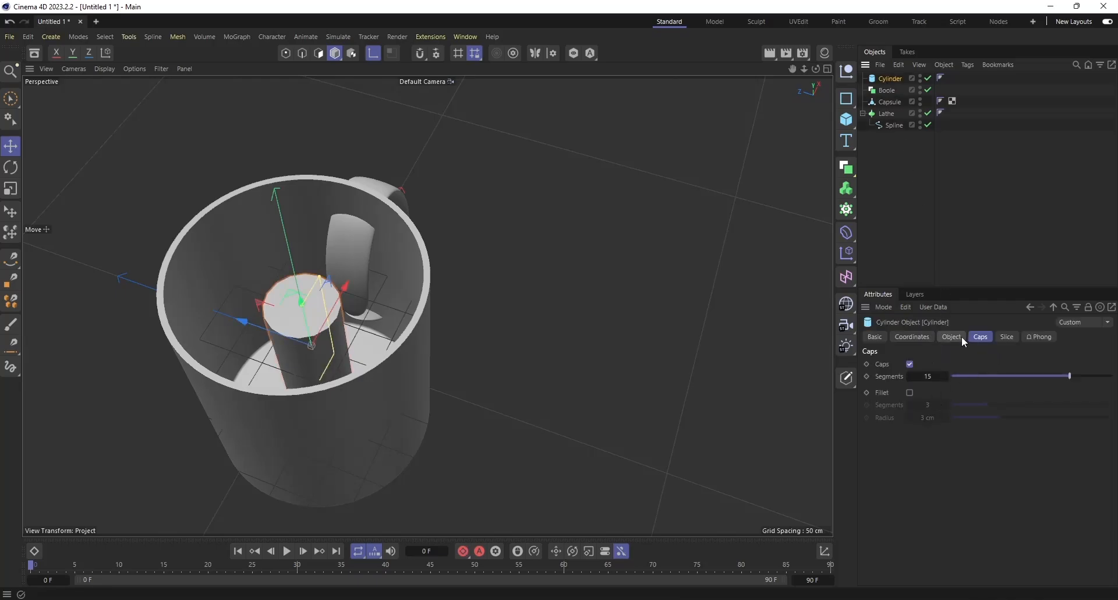
left_click(910, 364)
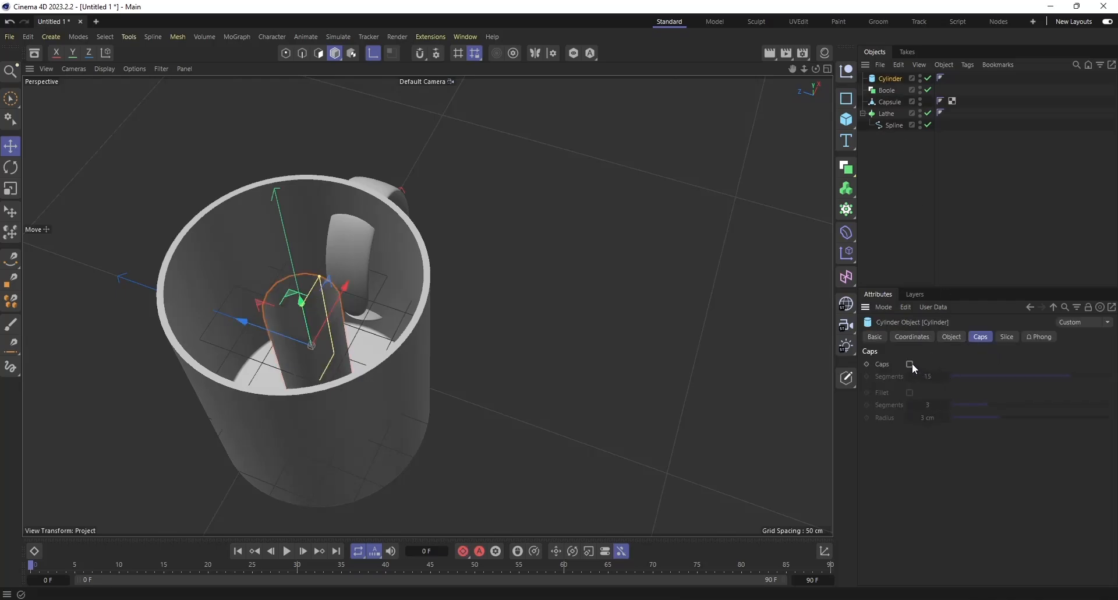
left_click(910, 364)
Set the cylinder's radius to 162 cm and its rotation segments to 80 to fit the mug's interior.
left_click(958, 338)
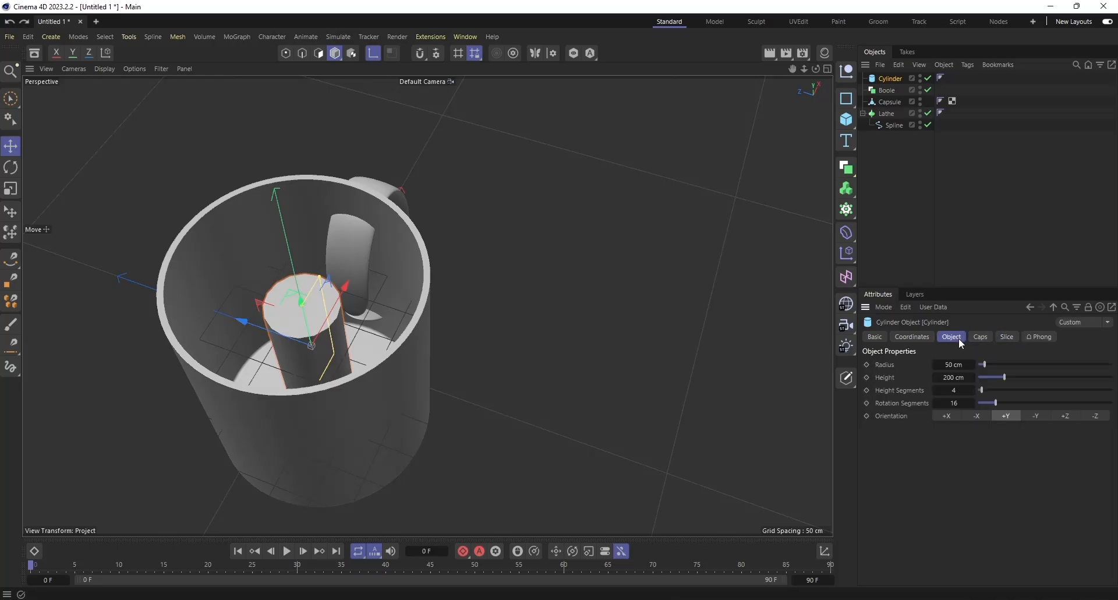
left_click_drag(1009, 368, 996, 367)
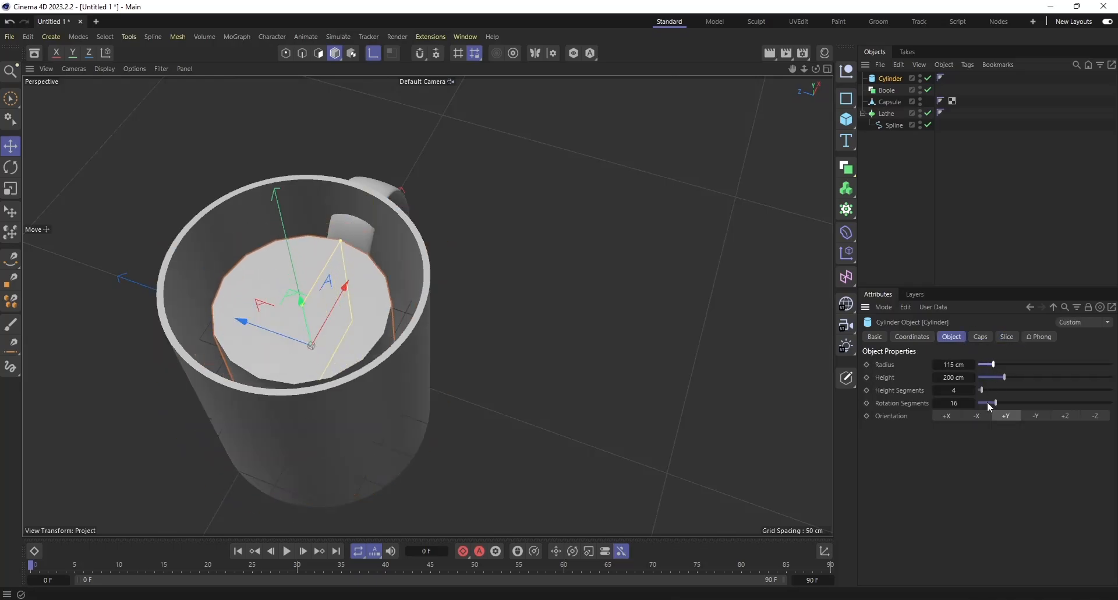
left_click_drag(995, 403, 1088, 411)
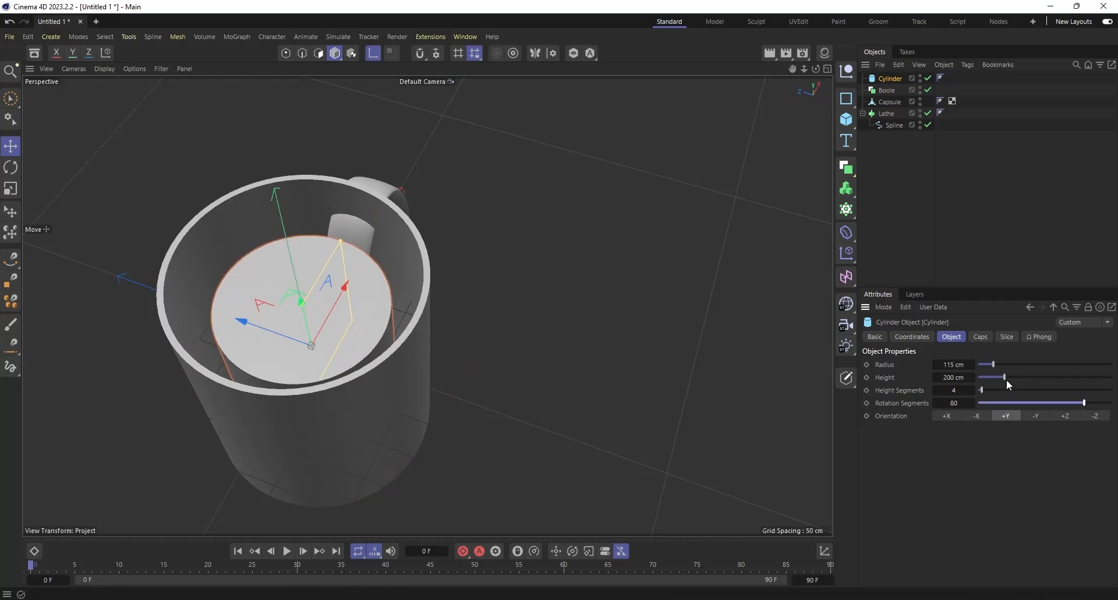
left_click_drag(995, 365, 999, 365)
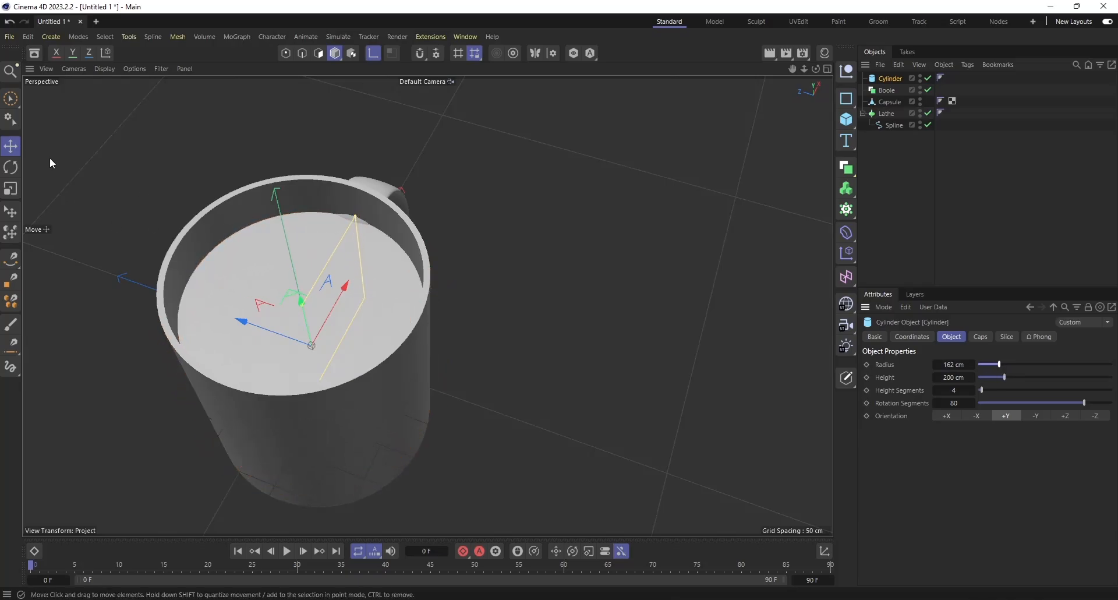
Increase the cylinder's height slightly so its top face sits closer to the mug's rim.
left_click(10, 147)
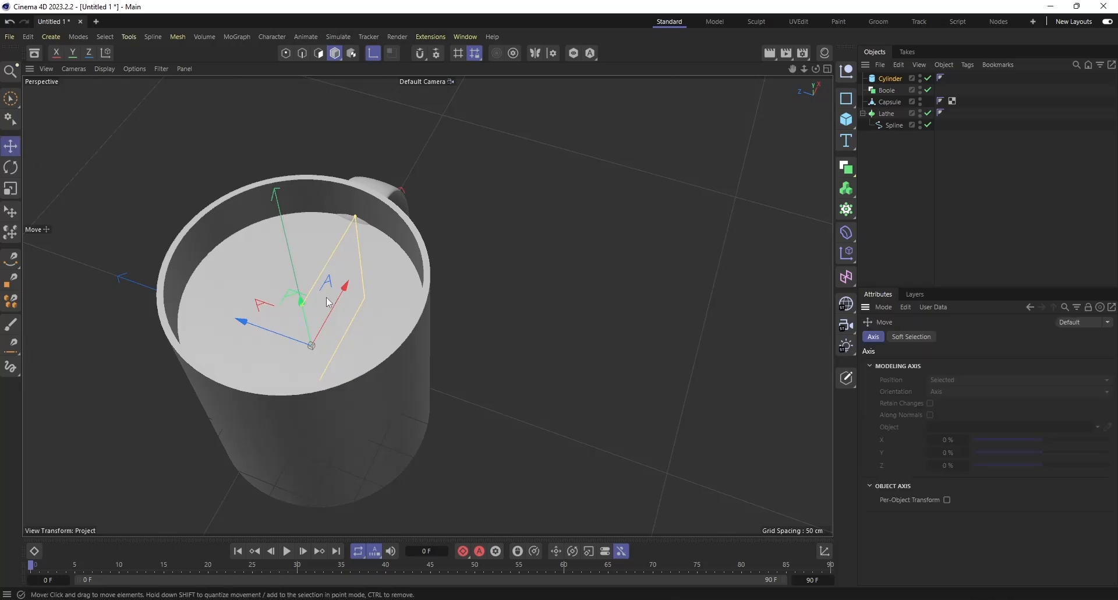
left_click(901, 192)
left_click(883, 79)
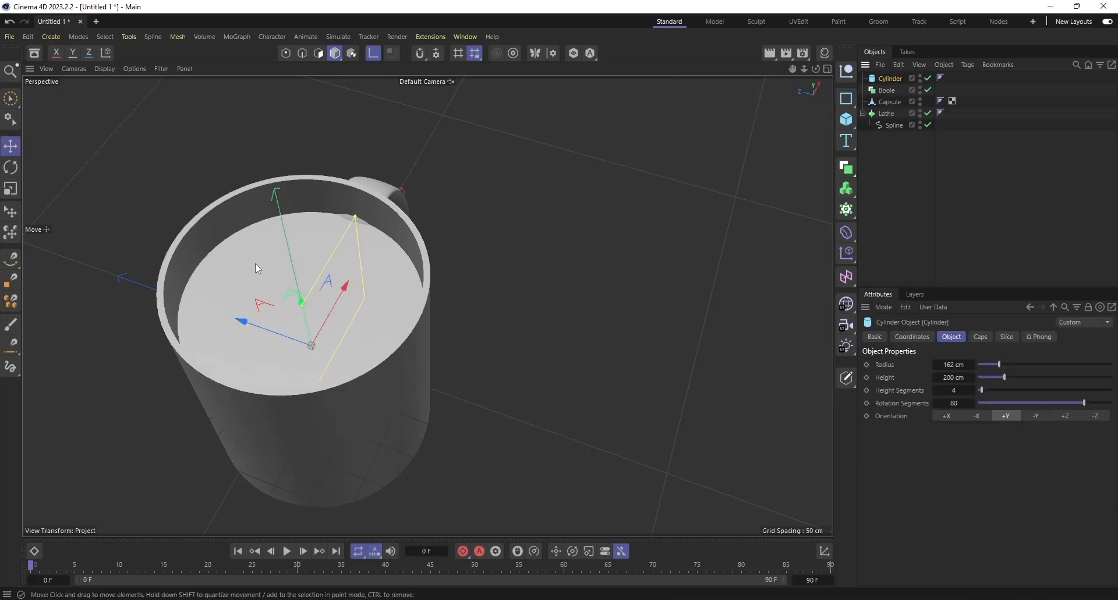
left_click(11, 147)
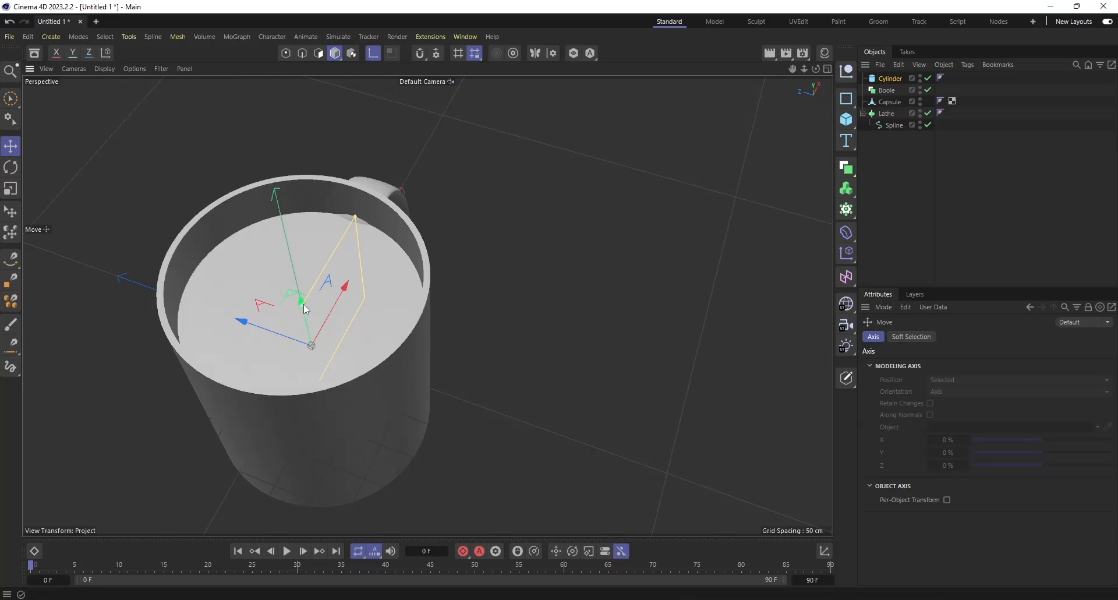
left_click_drag(303, 310, 304, 291)
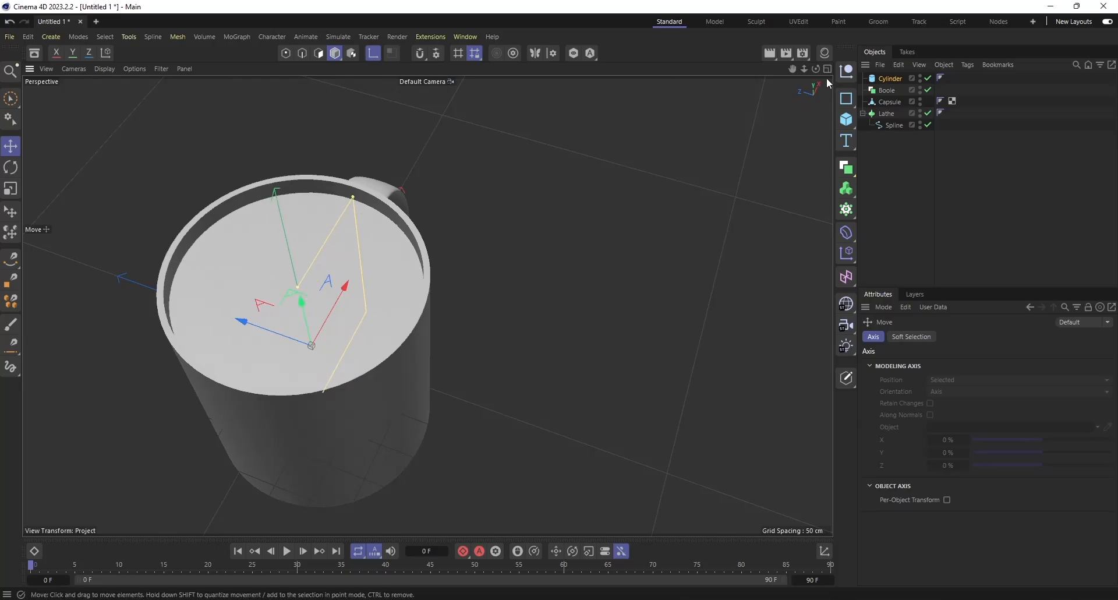
Nest the capsule and the cylinder under the Boole, with the capsule first so the cylinder cuts the handle.
left_click(891, 80)
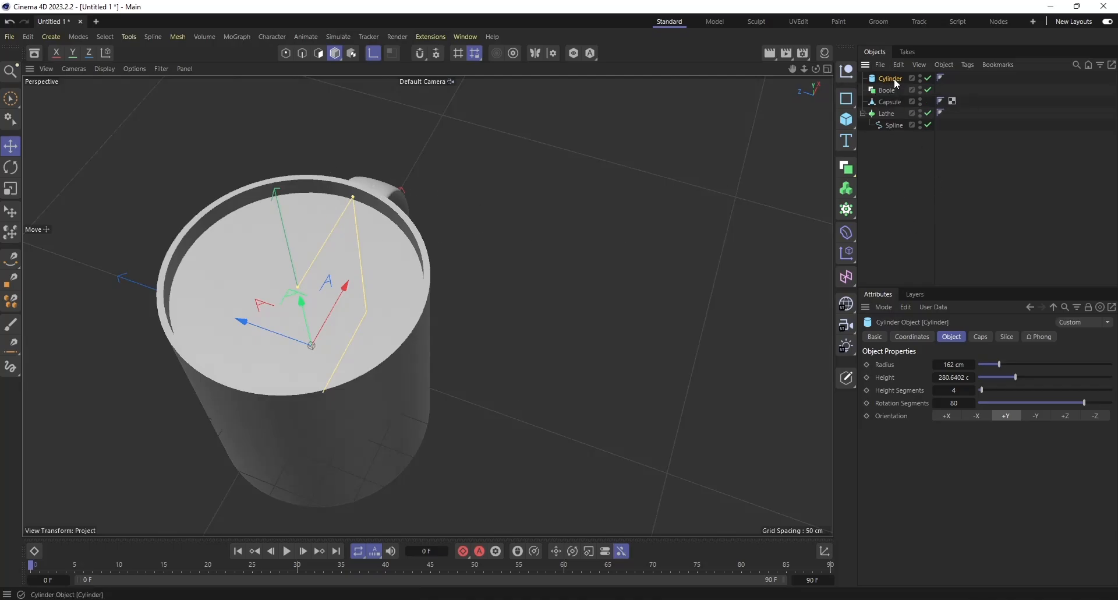
left_click_drag(894, 82, 895, 89)
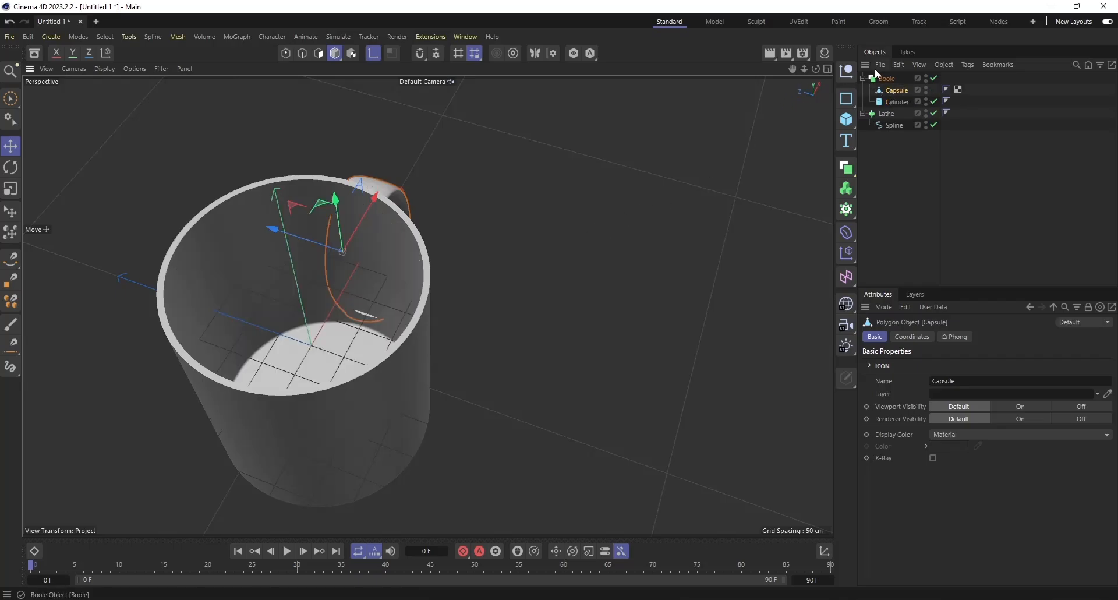
left_click_drag(816, 68, 713, 7)
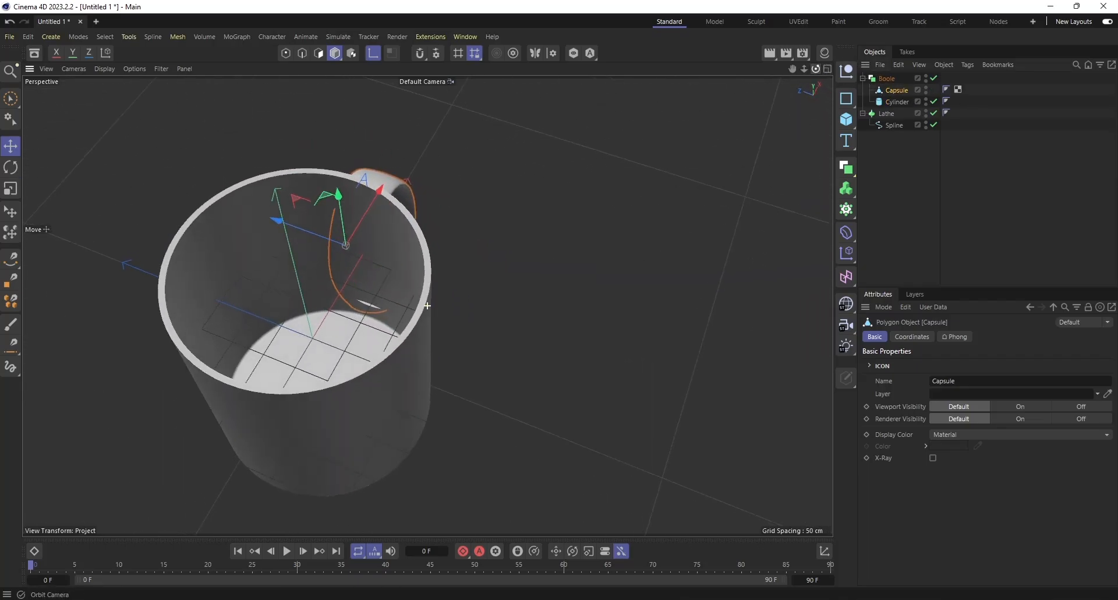
Increase the height of the Boole's cutting cylinder to 297 cm.
left_click(897, 101)
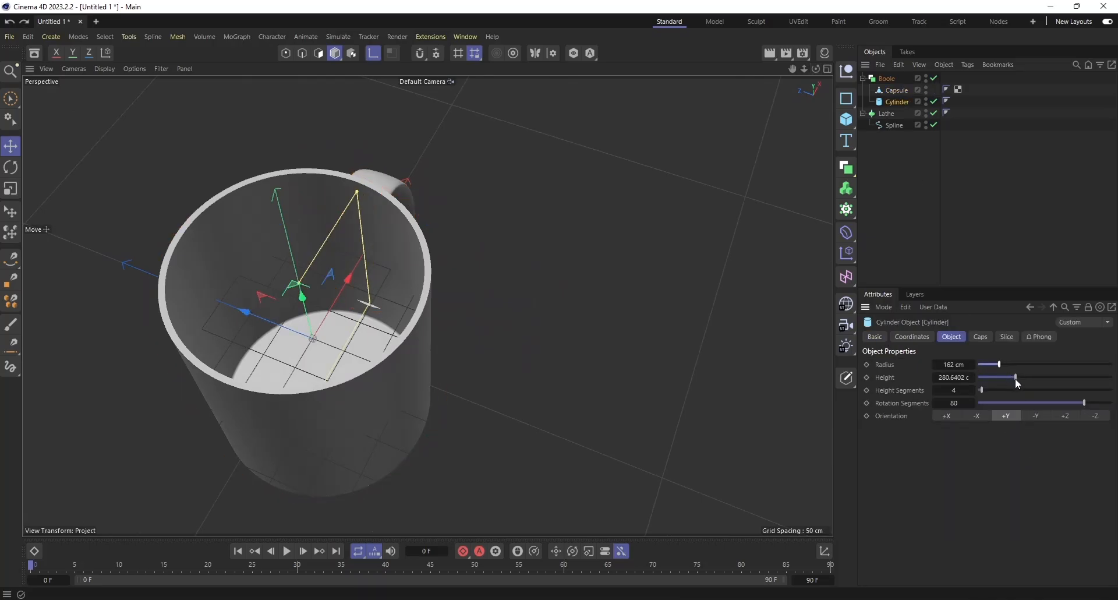
left_click_drag(1015, 379, 1018, 379)
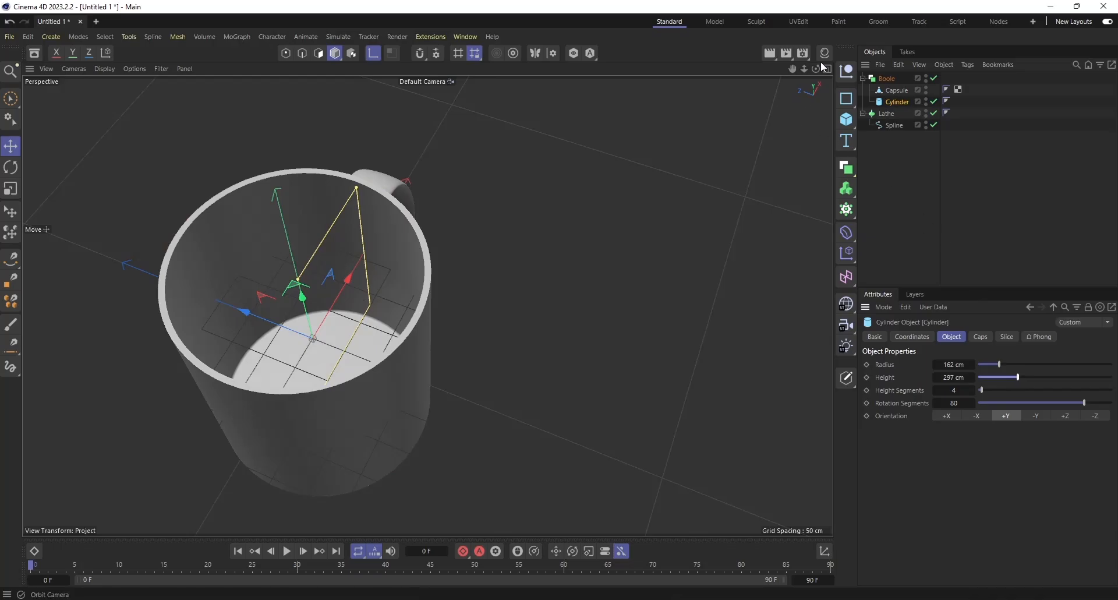
left_click_drag(816, 69, 763, 35)
left_click_drag(428, 306, 717, 215)
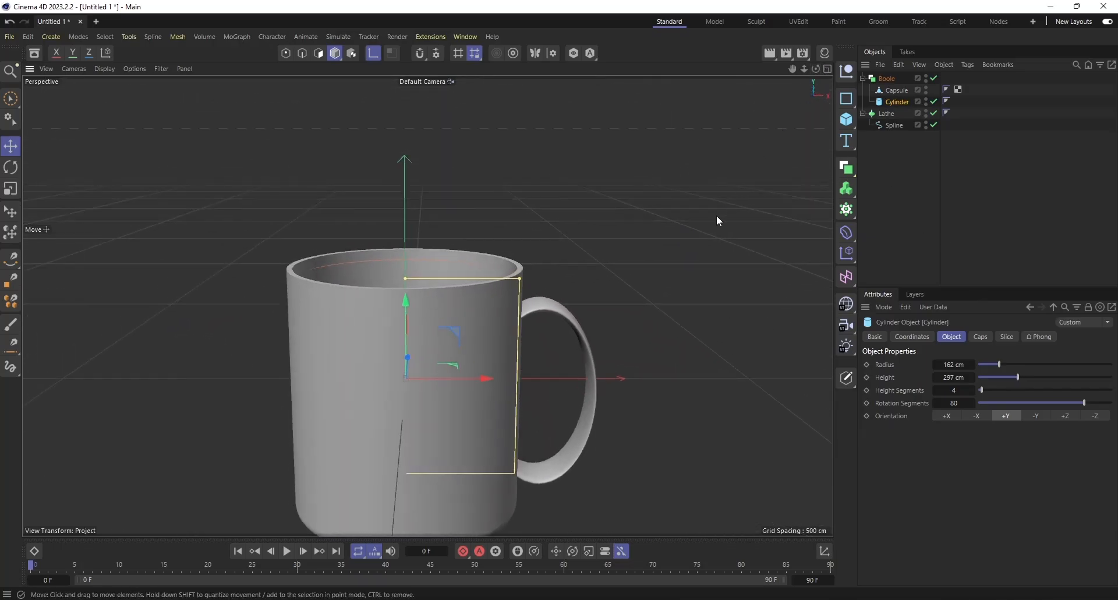
Merge the Boole and its children into a single polygon object with Connect Objects + Delete.
left_click(887, 79)
right_click(891, 83)
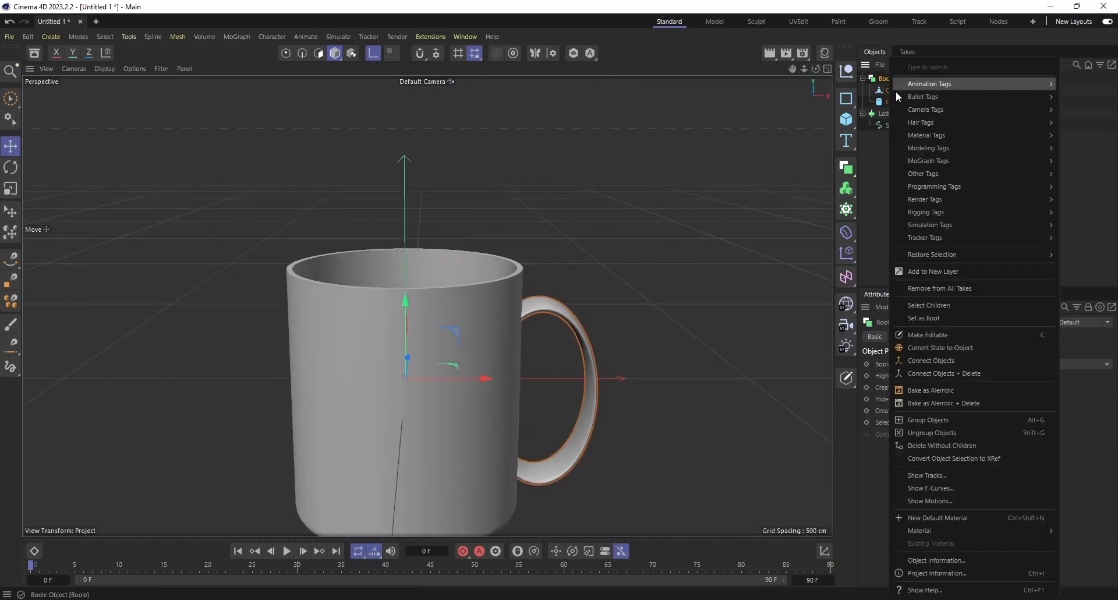
left_click(941, 372)
Clear the selection and examine the cup's interior and the handle joints from several angles.
left_click_drag(815, 68, 894, 131)
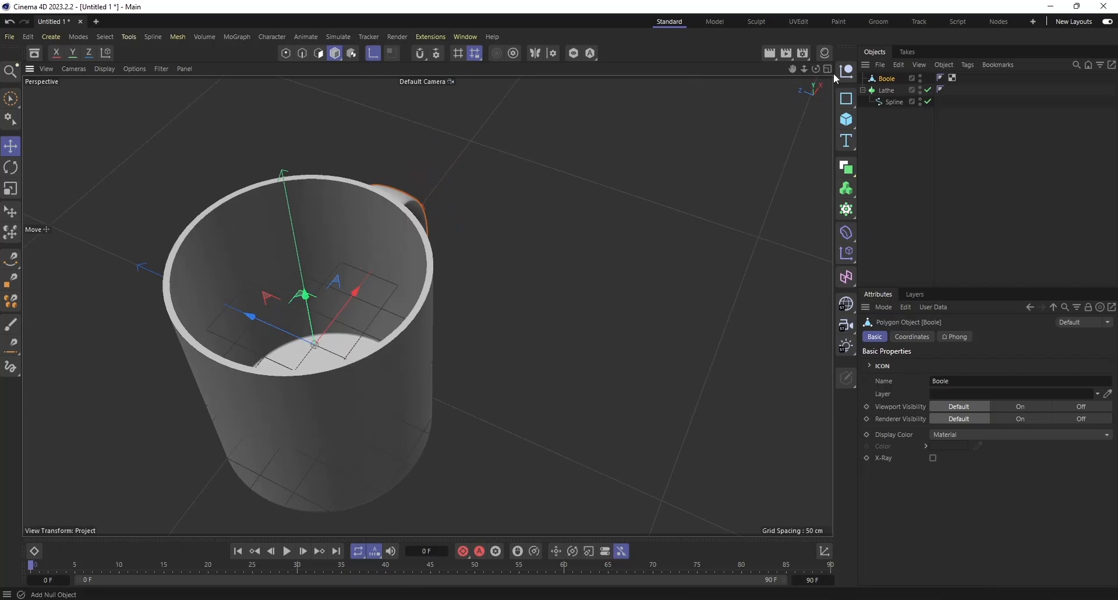
left_click_drag(816, 69, 757, 18)
scroll(563, 323, "down", 1)
scroll(565, 324, "down", 1)
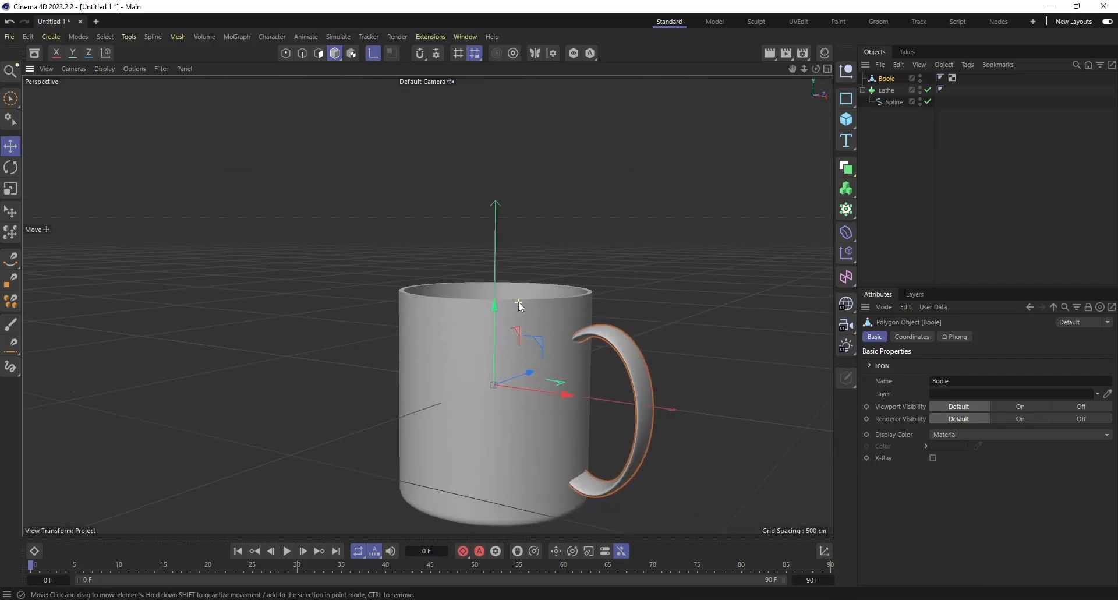
left_click_drag(804, 69, 906, 132)
left_click(907, 137)
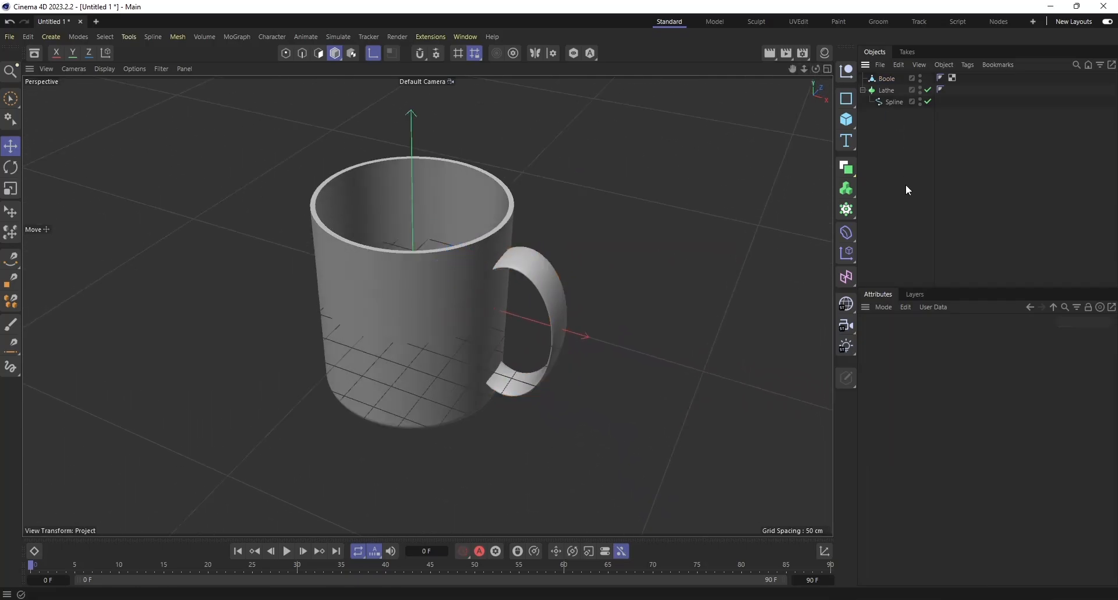
mouse_move(814, 73)
left_mouse_down()
mouse_move(786, 87)
mouse_move(810, 75)
left_mouse_up()
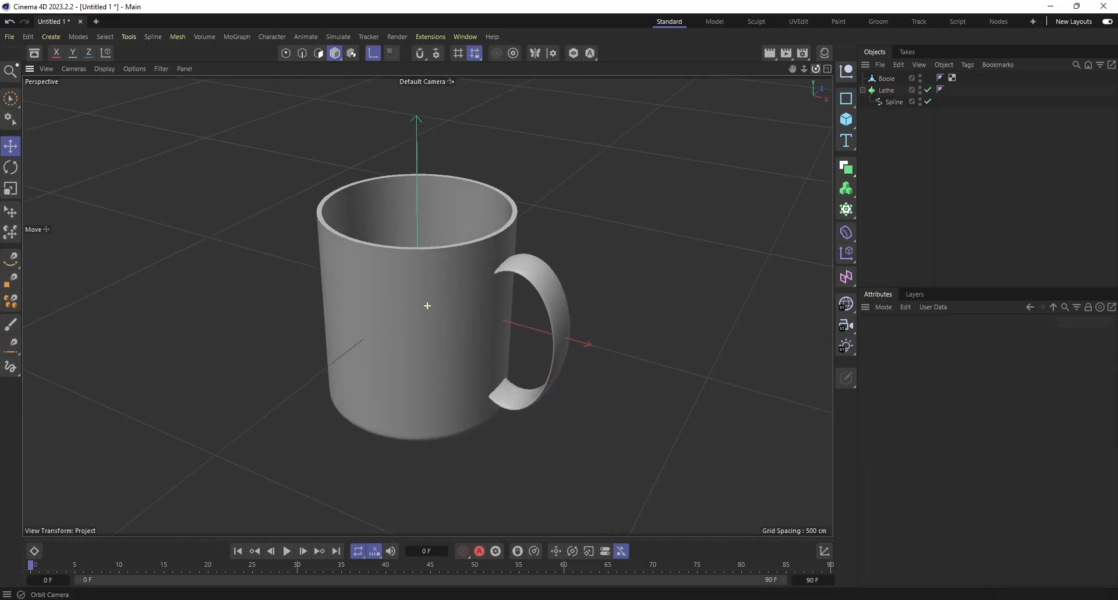
left_click(918, 187)
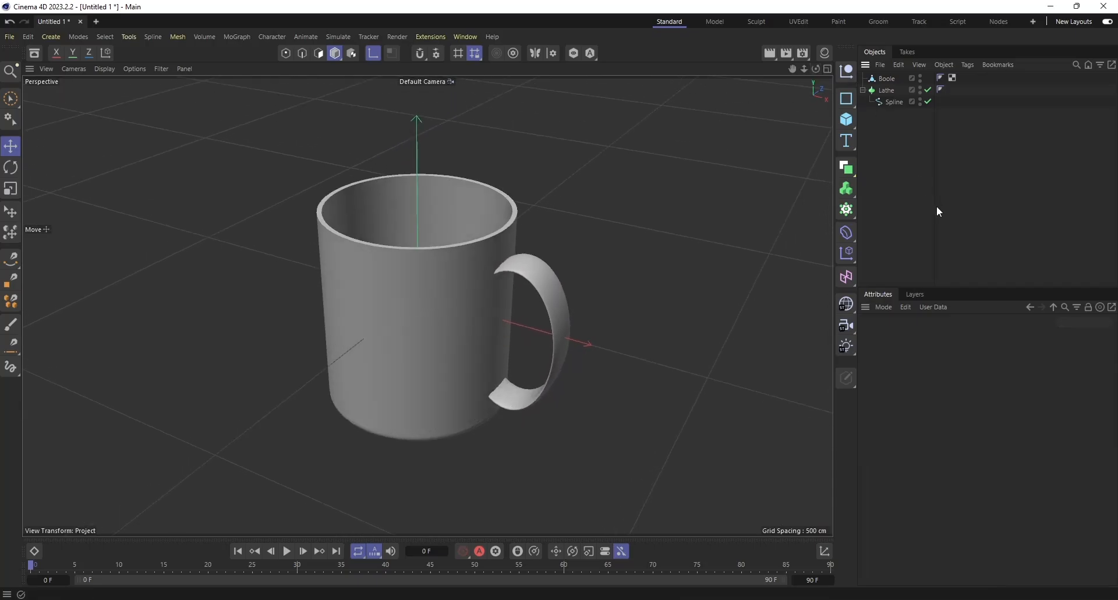